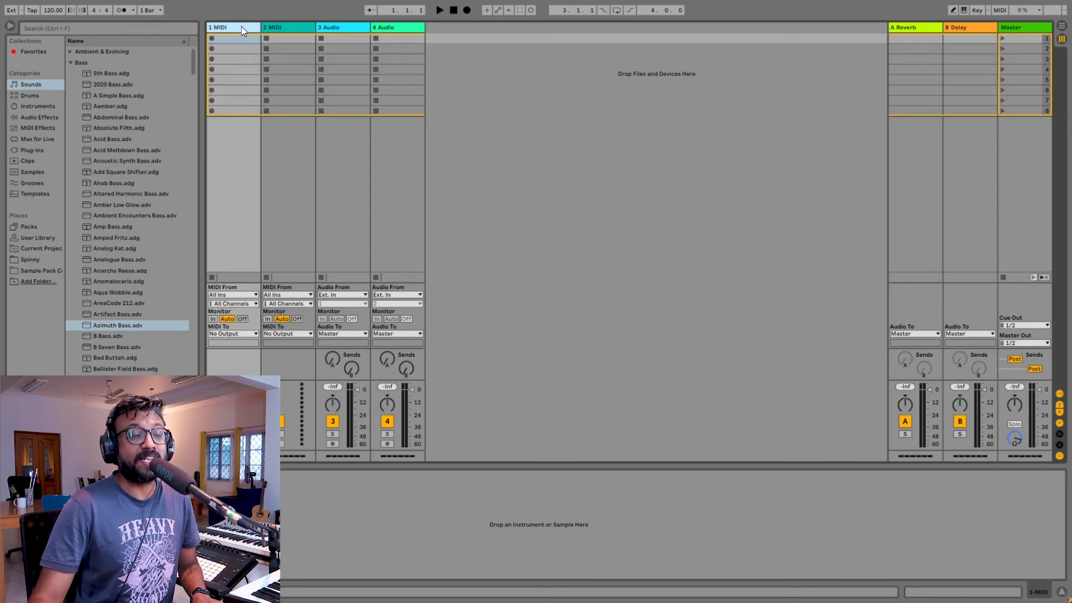
# Delete the 3 Audio and 4 Audio tracks.
pyautogui.click(348, 28)
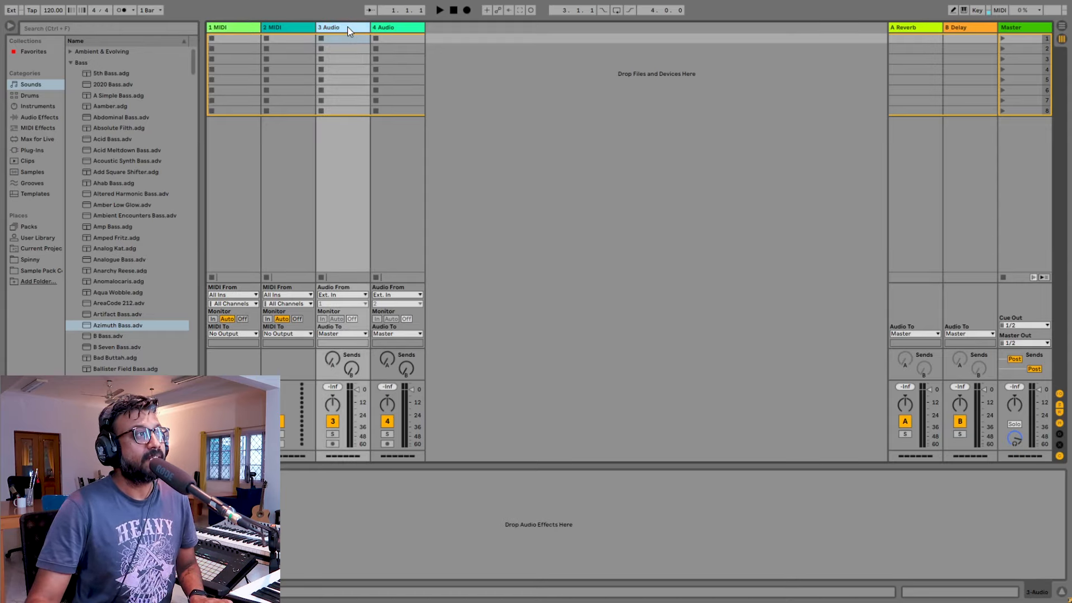
pyautogui.click(396, 28)
pyautogui.press('Delete')
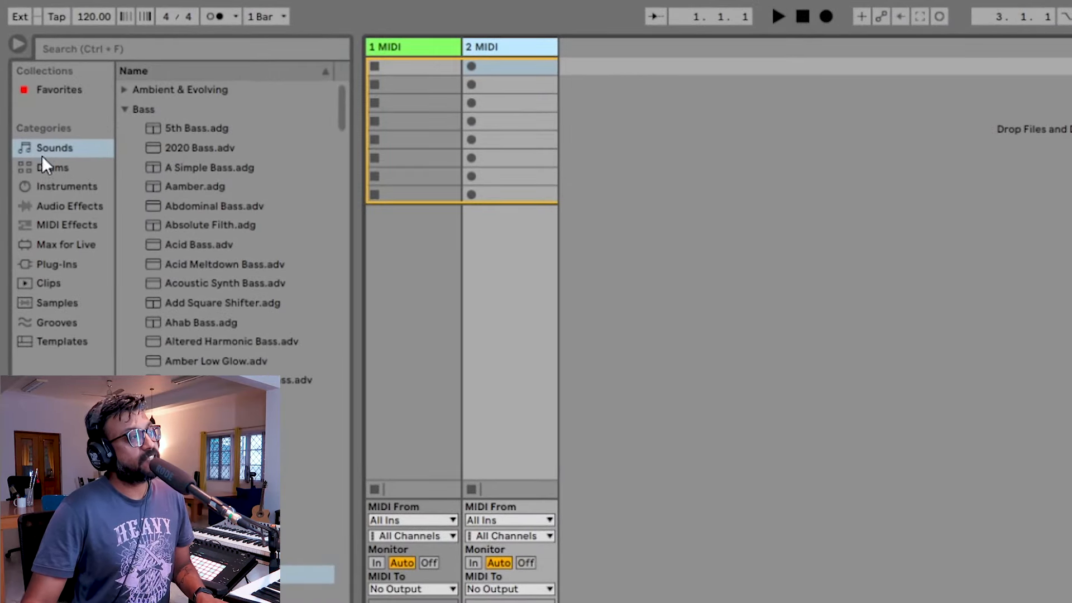
# Load Azimuth Kit.adg from the Drums category onto the first MIDI track.
pyautogui.click(47, 169)
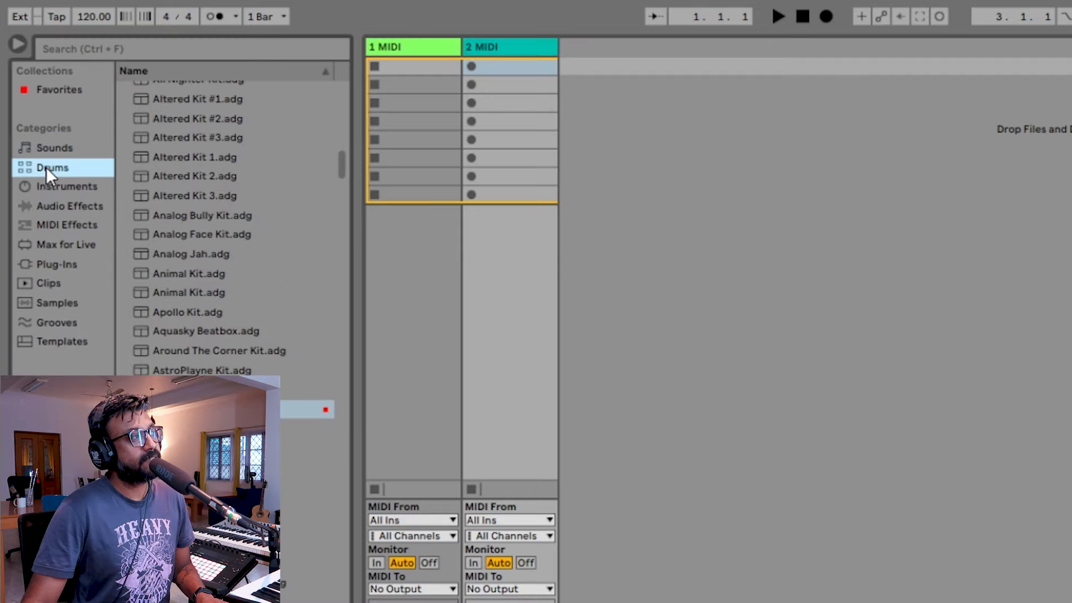
pyautogui.scroll(3, 262, 229)
pyautogui.scroll(15, 261, 234)
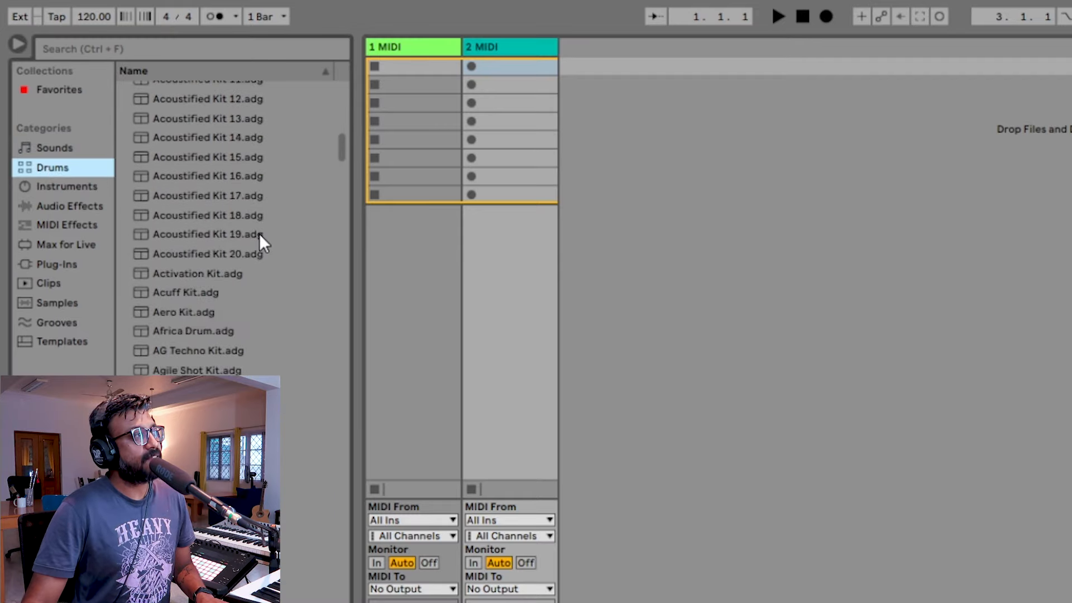
pyautogui.scroll(-10, 260, 234)
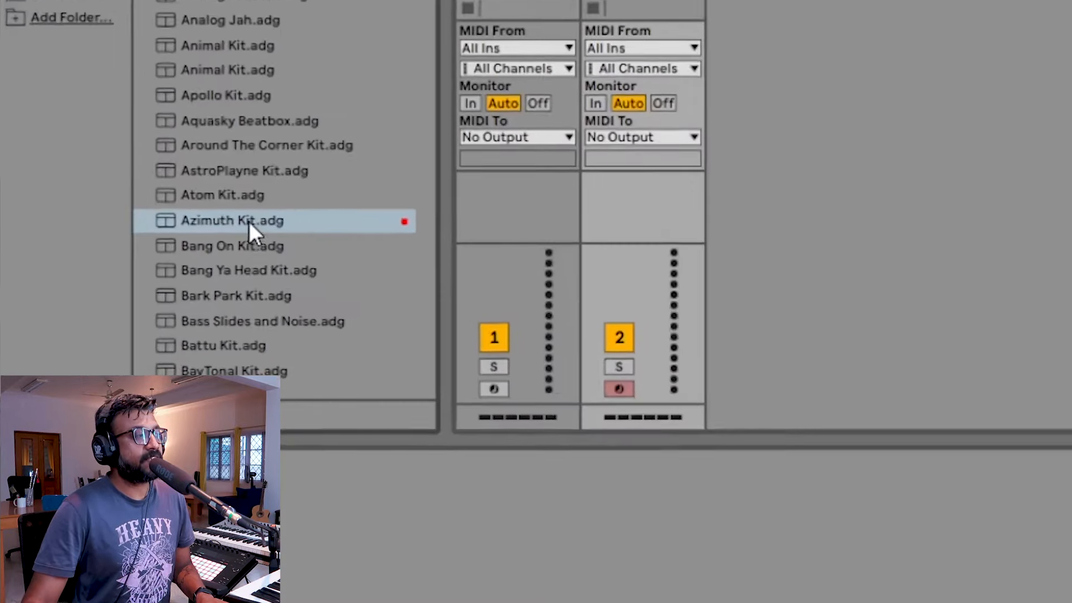
pyautogui.click(259, 209)
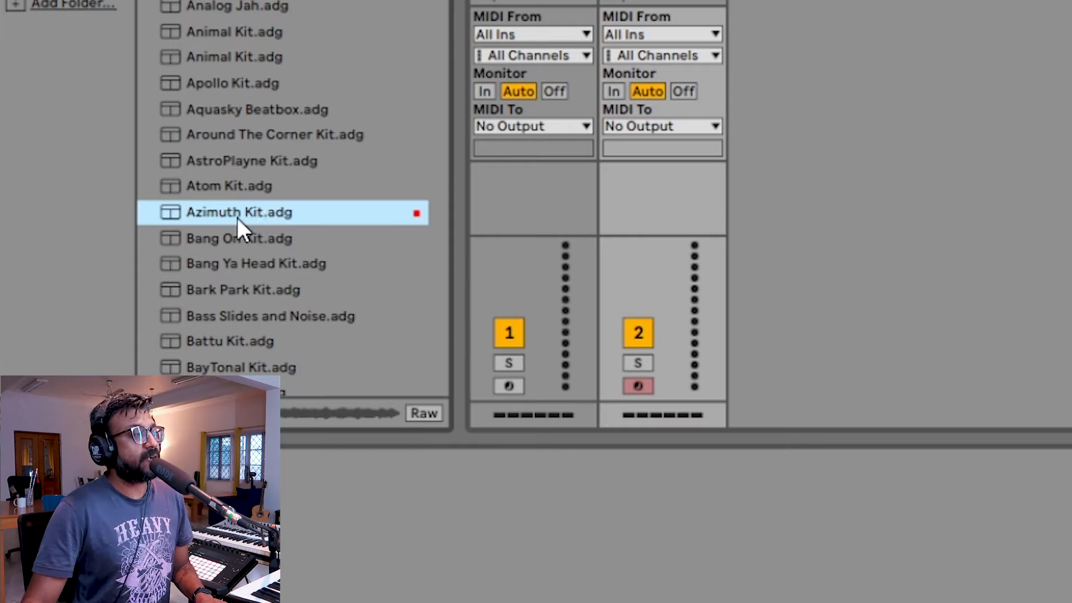
pyautogui.moveTo(239, 210); pyautogui.dragTo(377, 193)
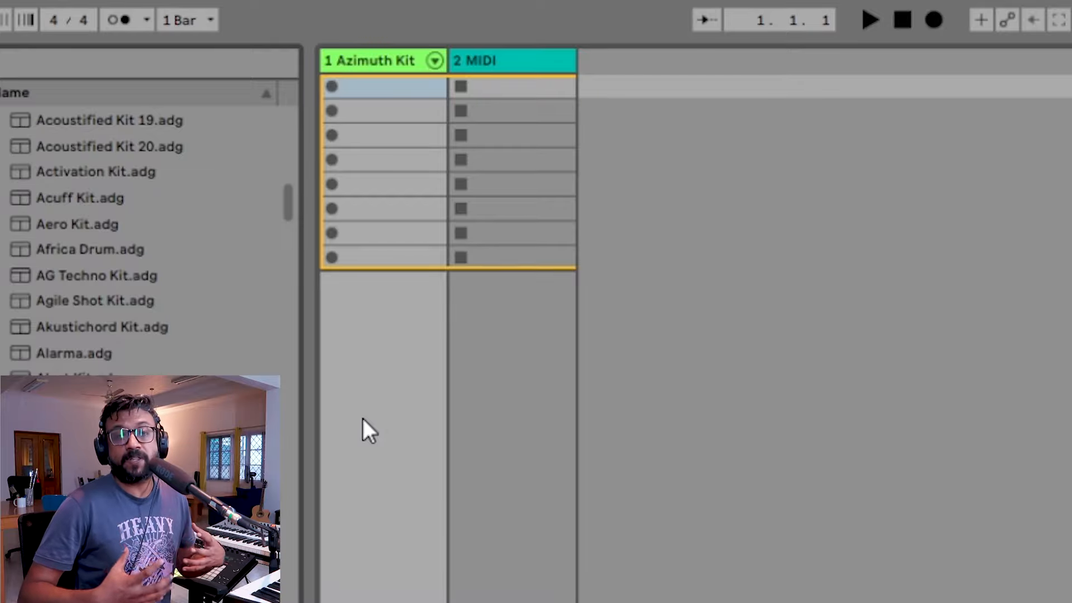
# Create an empty MIDI clip in the Azimuth Kit track's first slot and audition the kit's sounds with note preview enabled.
pyautogui.doubleClick(384, 85)
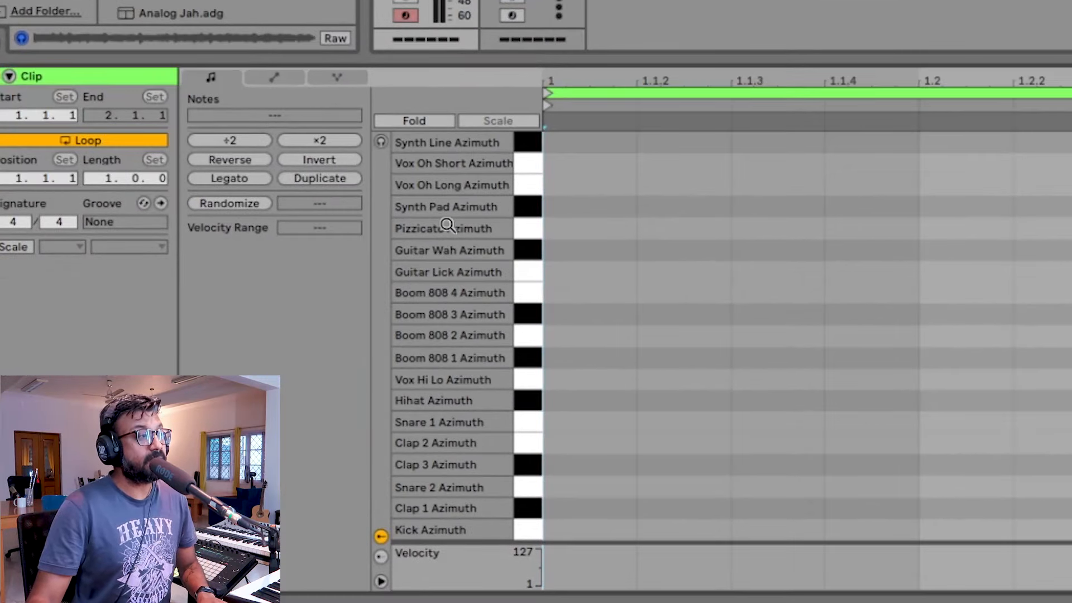
pyautogui.click(381, 141)
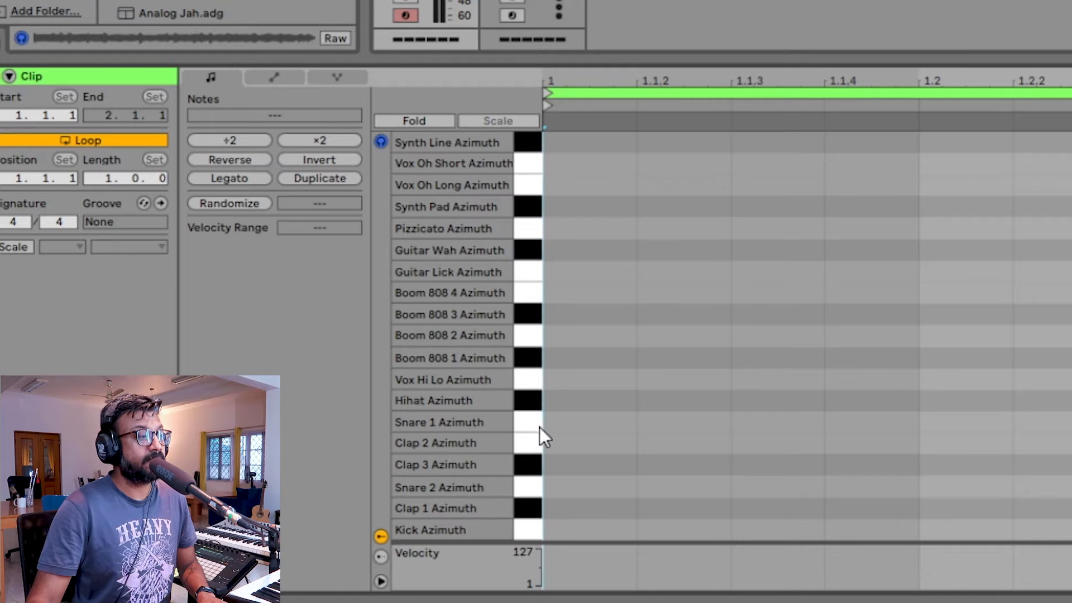
pyautogui.moveTo(531, 533); pyautogui.dragTo(533, 386)
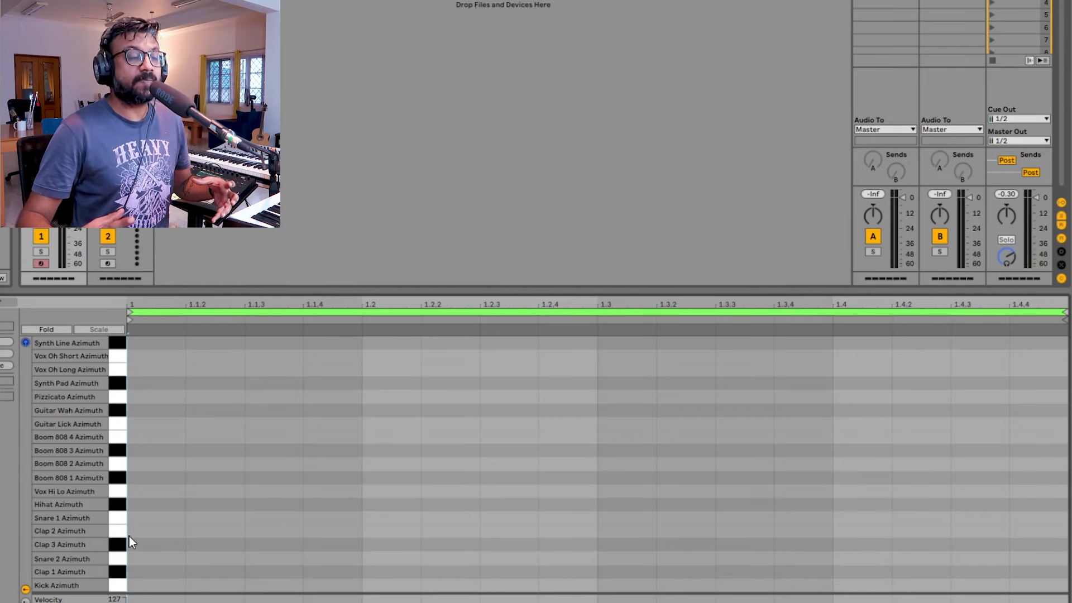
# Add Kick Azimuth notes on all four beats of the bar, at 1, 1.2, 1.3 and 1.4.
pyautogui.doubleClick(159, 585)
pyautogui.doubleClick(368, 585)
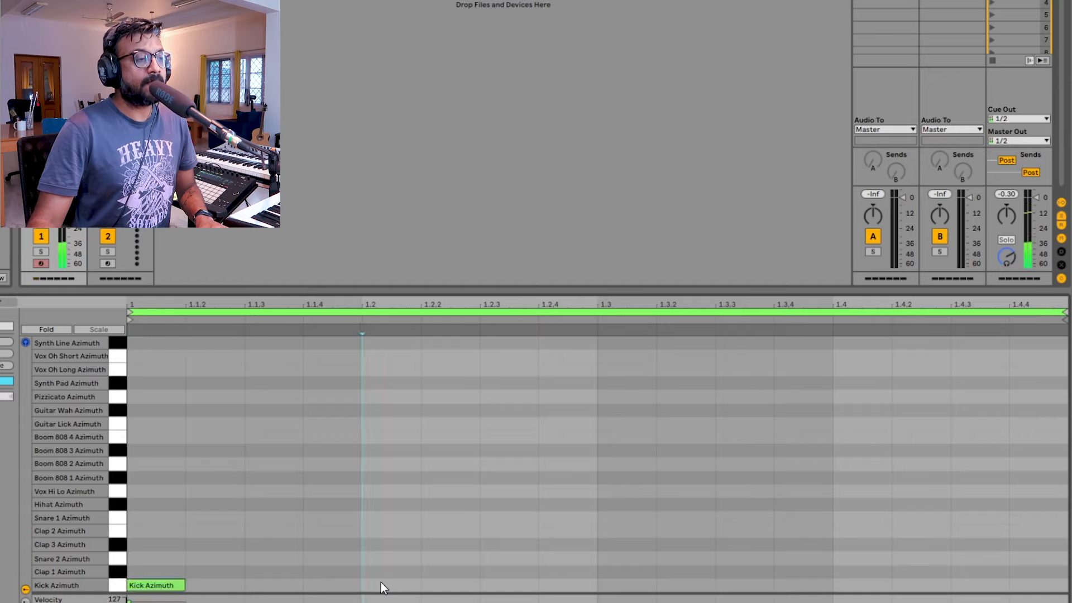
pyautogui.doubleClick(639, 586)
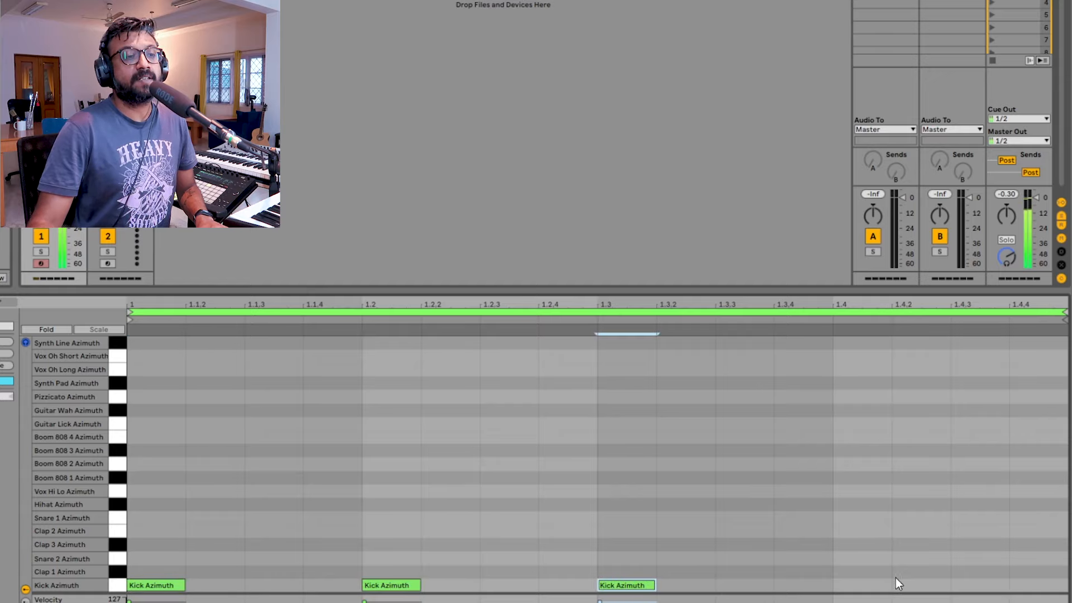
pyautogui.doubleClick(867, 585)
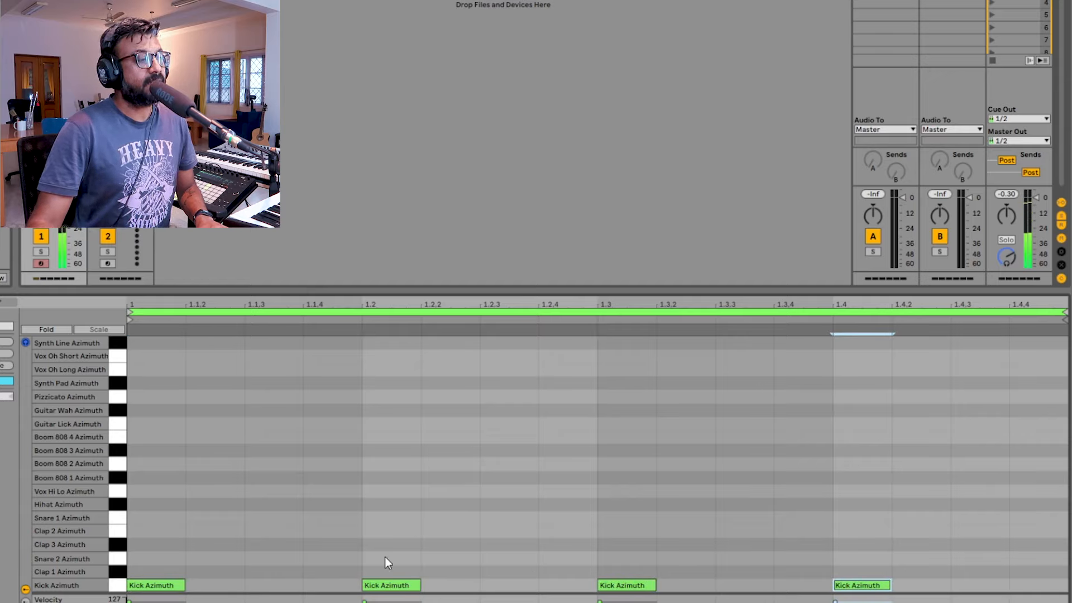
# Audition Snare 2 Azimuth and add its notes on beats 1.2 and 1.4.
pyautogui.click(118, 560)
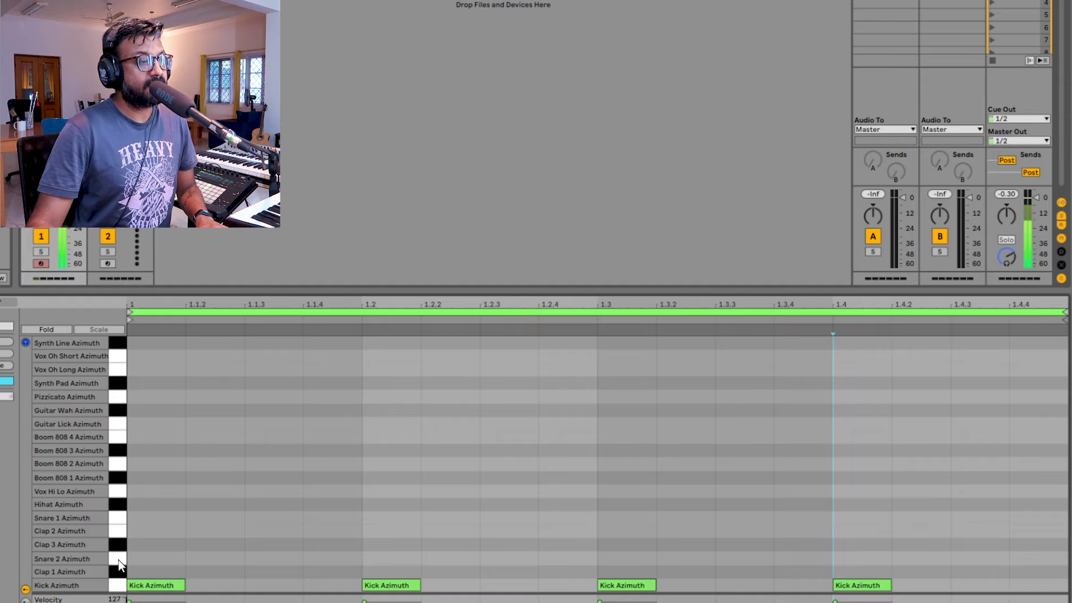
pyautogui.doubleClick(395, 558)
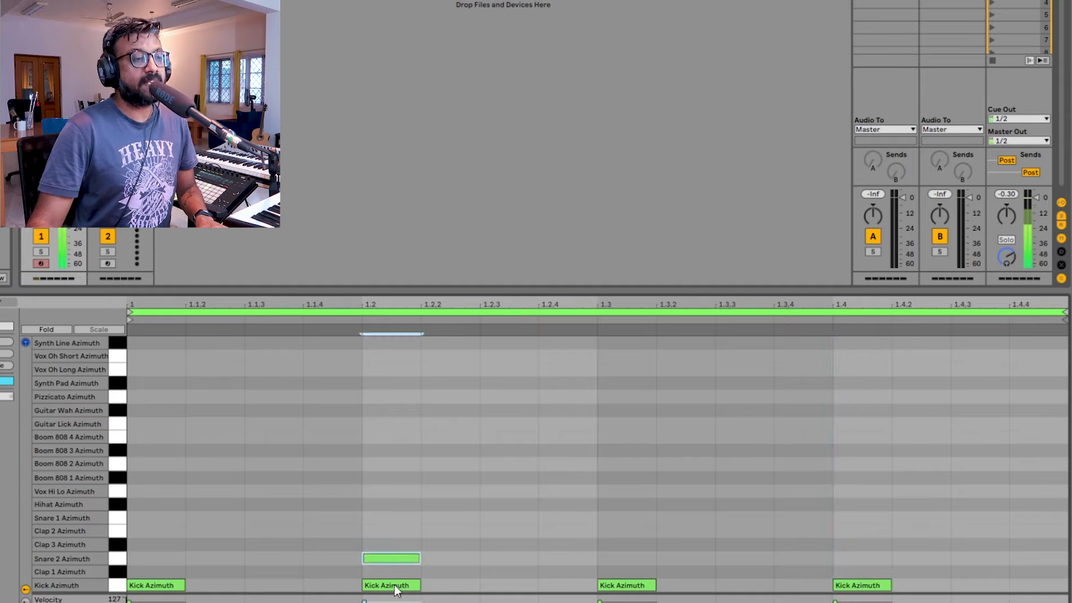
pyautogui.doubleClick(853, 555)
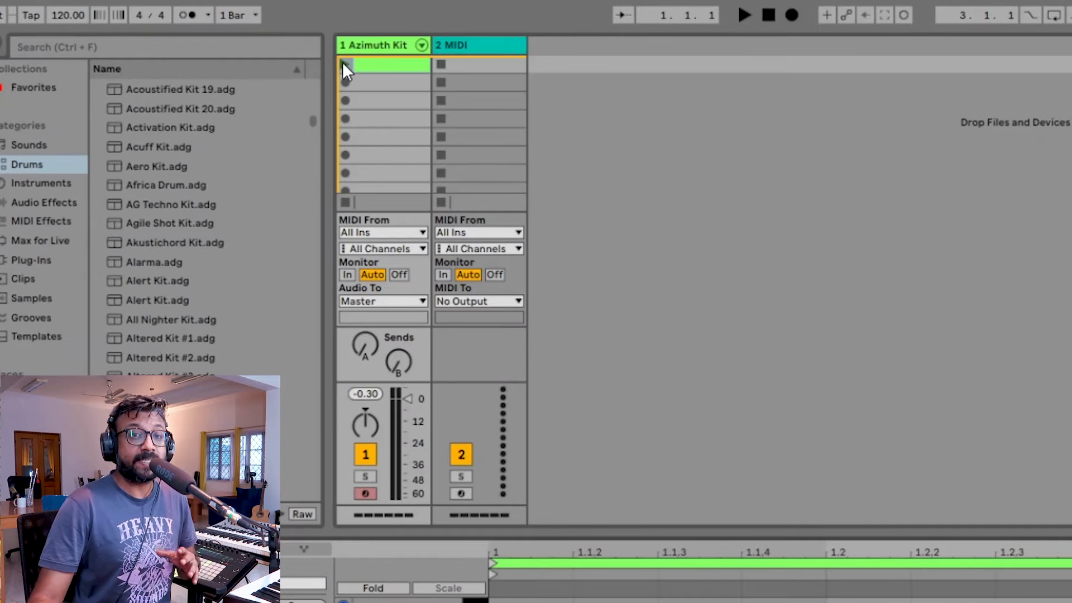
# Play the drum clip while moving the second, third and fourth kicks to 1.1.4, 1.3.3 and 1.4.2.
pyautogui.click(343, 62)
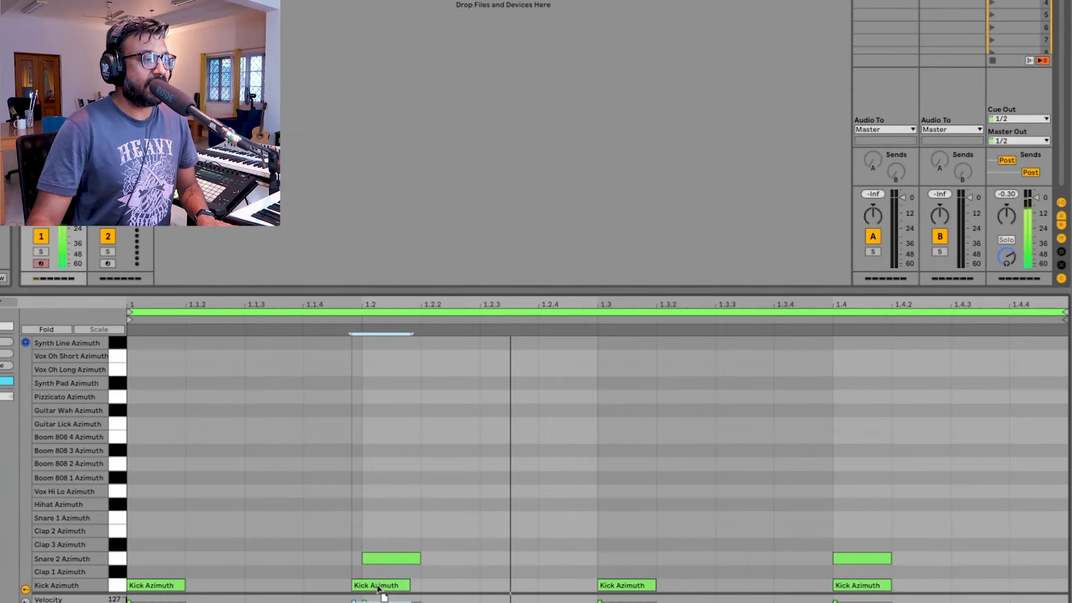
pyautogui.moveTo(508, 549); pyautogui.dragTo(469, 551)
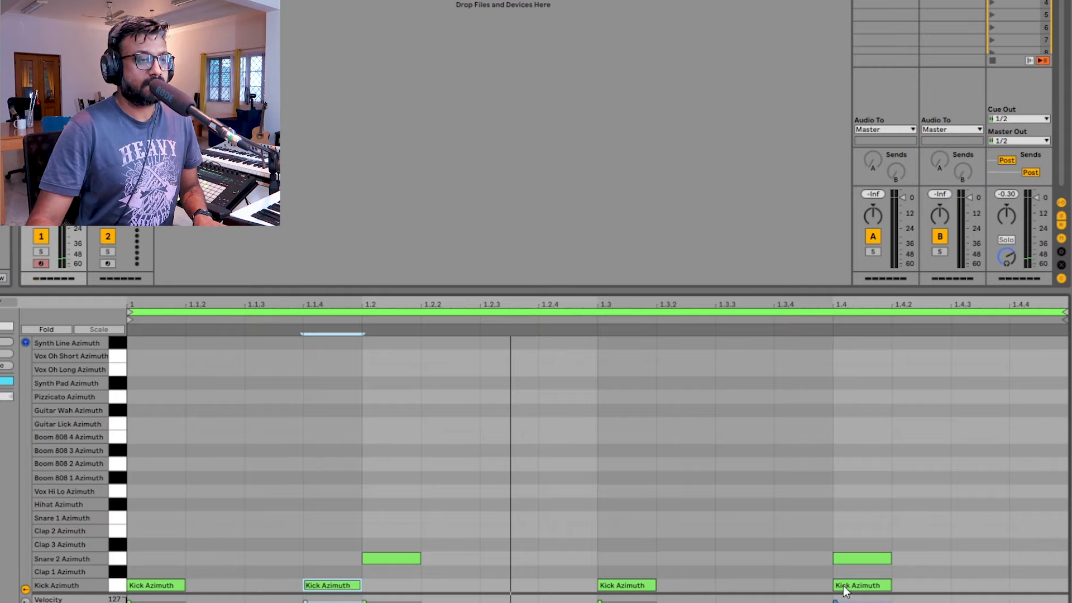
pyautogui.moveTo(606, 586); pyautogui.dragTo(781, 586)
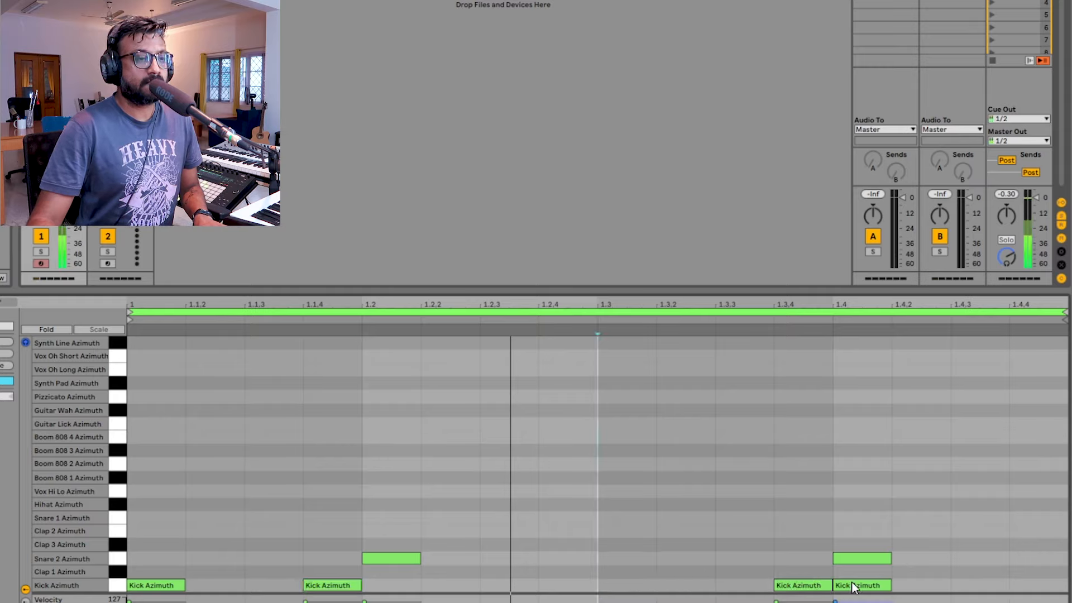
pyautogui.moveTo(853, 586); pyautogui.dragTo(971, 595)
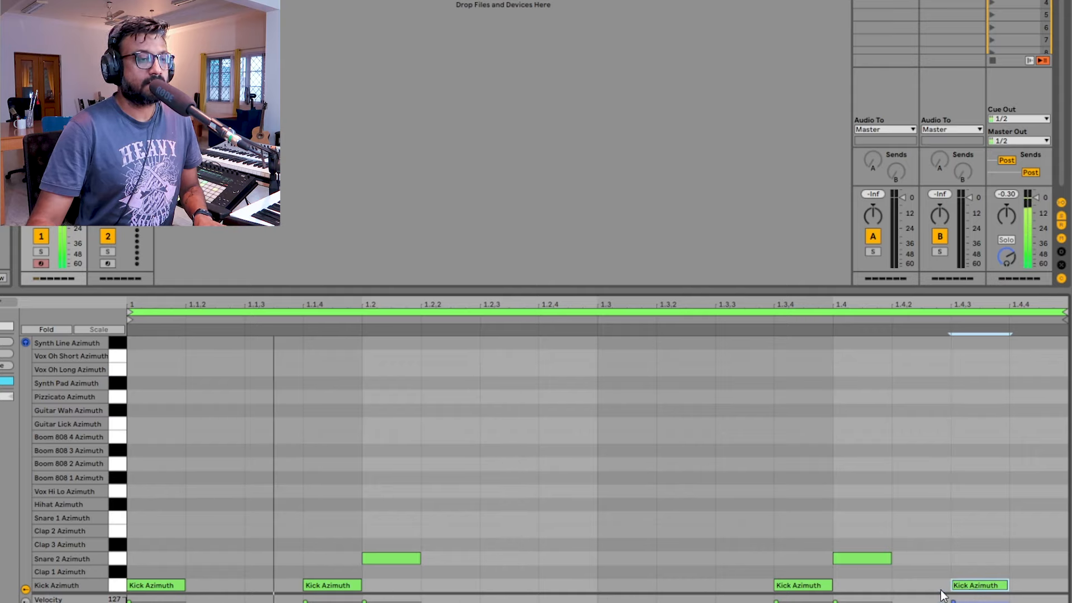
pyautogui.moveTo(800, 586); pyautogui.dragTo(742, 587)
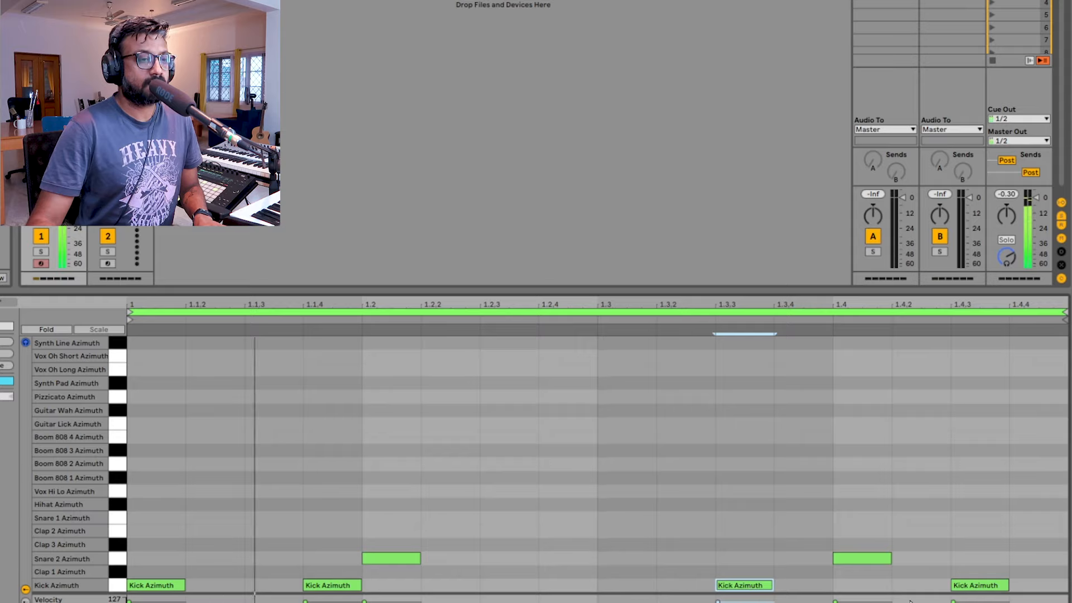
pyautogui.moveTo(1000, 587); pyautogui.dragTo(944, 593)
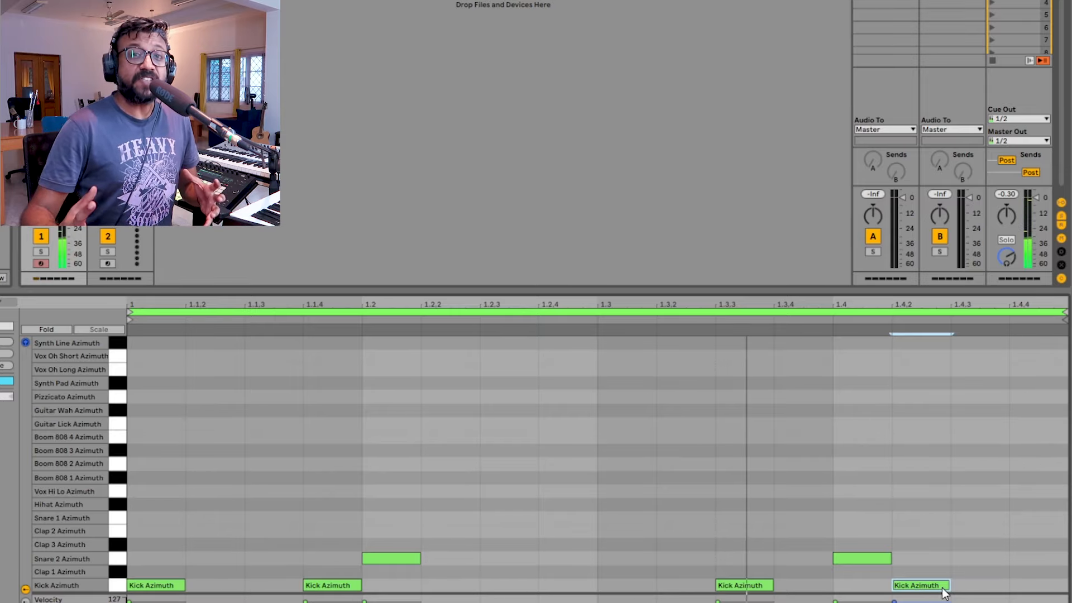
pyautogui.press('space')
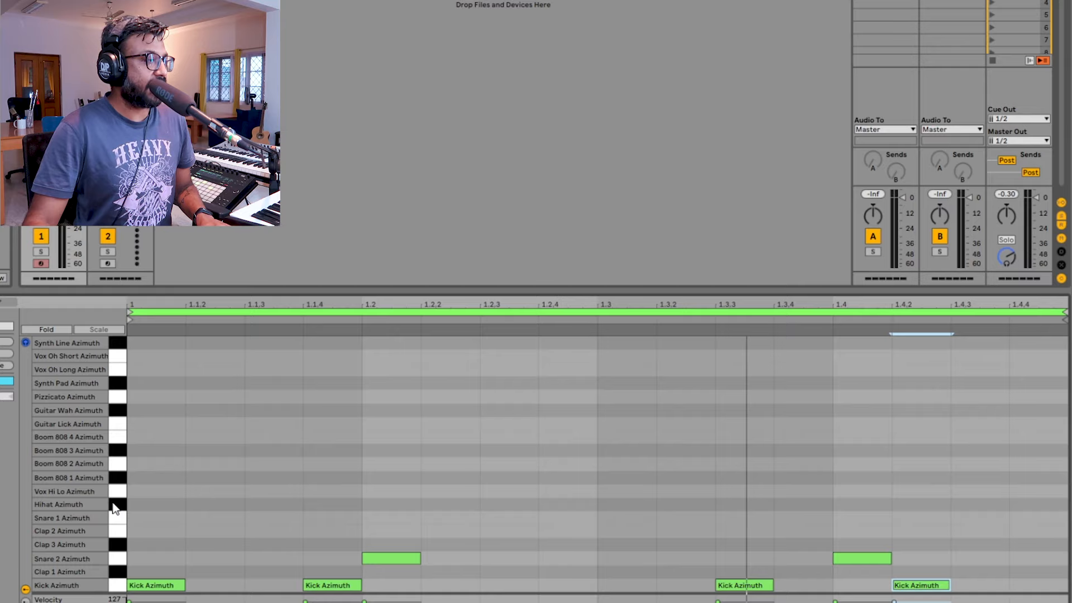
# Add Hihat Azimuth notes at 1 and 1.1.3, duplicate the pair across the whole bar and play the beat.
pyautogui.doubleClick(169, 504)
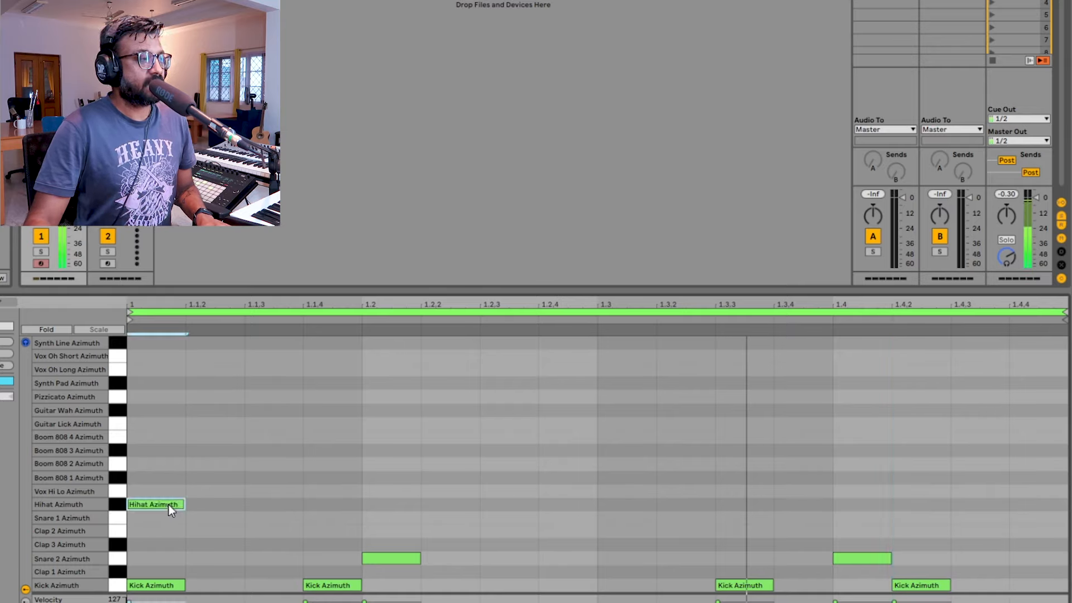
pyautogui.doubleClick(268, 506)
pyautogui.moveTo(322, 529); pyautogui.dragTo(129, 466)
pyautogui.moveTo(355, 537); pyautogui.dragTo(142, 451)
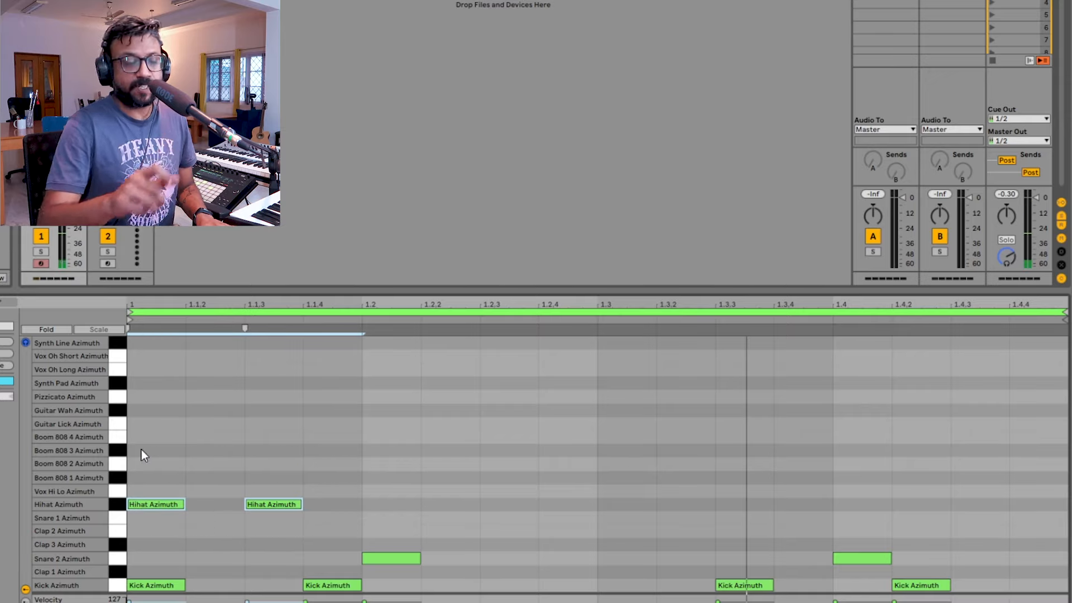
pyautogui.hotkey('ctrl', 'd')
pyautogui.hotkey('ctrl', 'd')
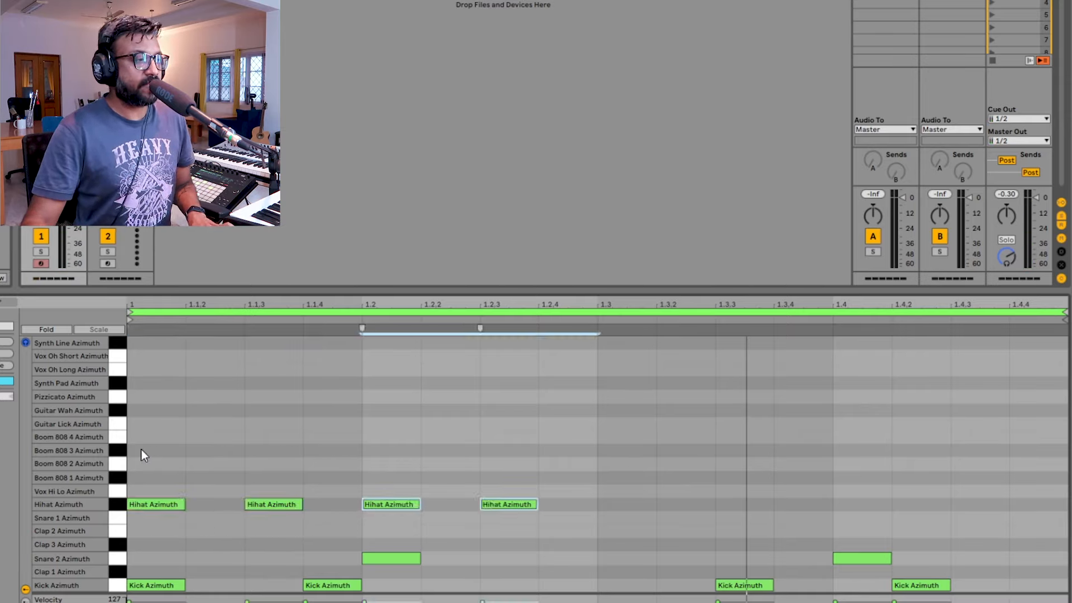
pyautogui.hotkey('ctrl', 'd')
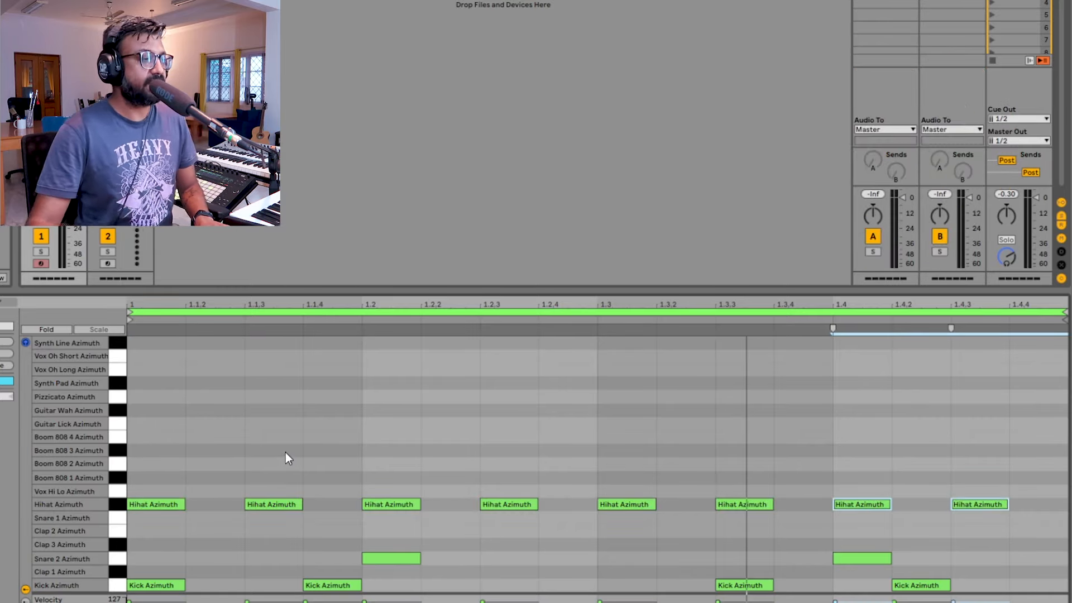
pyautogui.press('space')
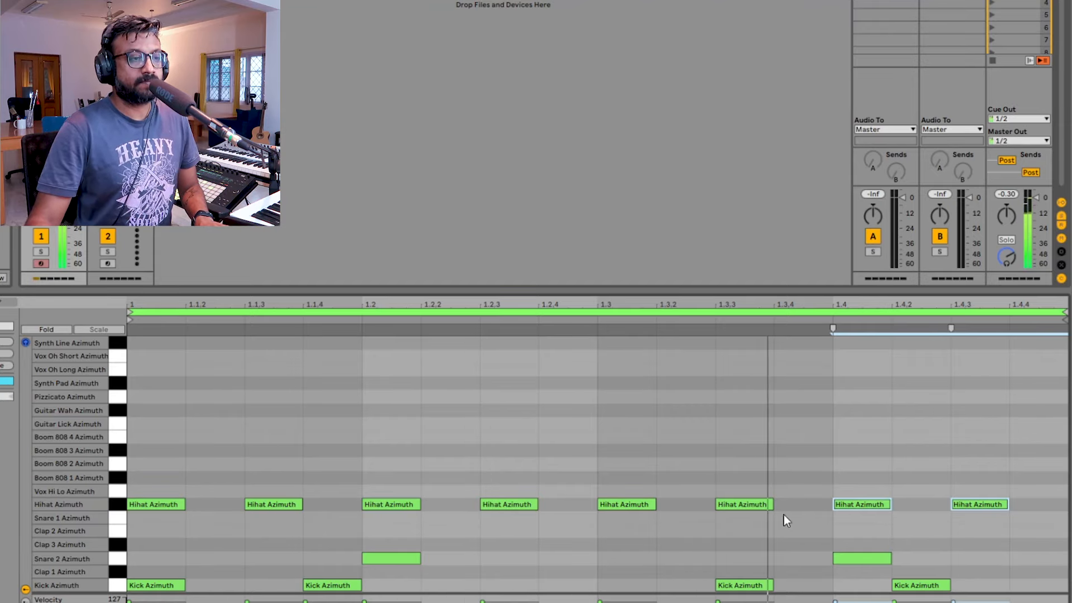
# Duplicate the Hihat Azimuth note at 1.3 three times to fill that beat with sixteenth notes.
pyautogui.click(629, 504)
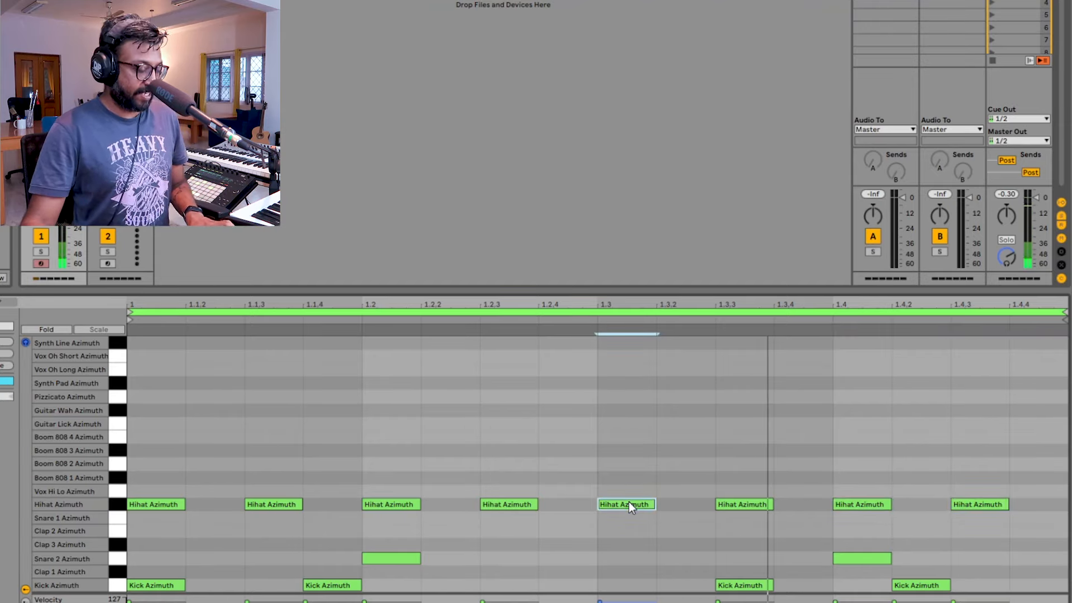
pyautogui.hotkey('ctrl', 'd')
pyautogui.hotkey('ctrl', 'd')
pyautogui.hotkey('ctrl', 'd')
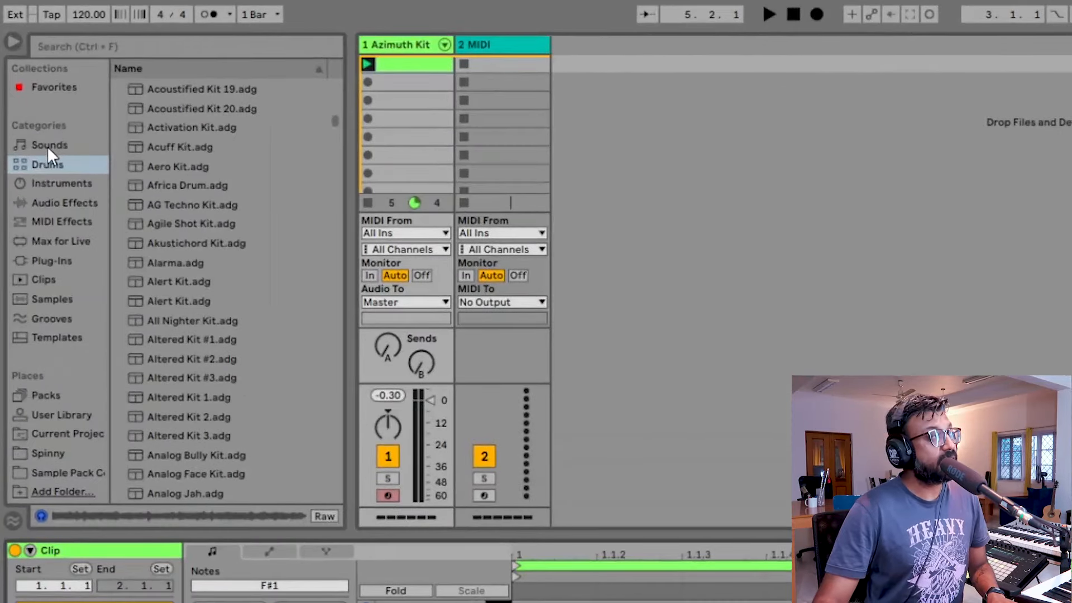
# Load Basic Suitcase DI.adg from the Piano & Keys sounds onto the second MIDI track and create an empty clip in its first slot.
pyautogui.click(48, 146)
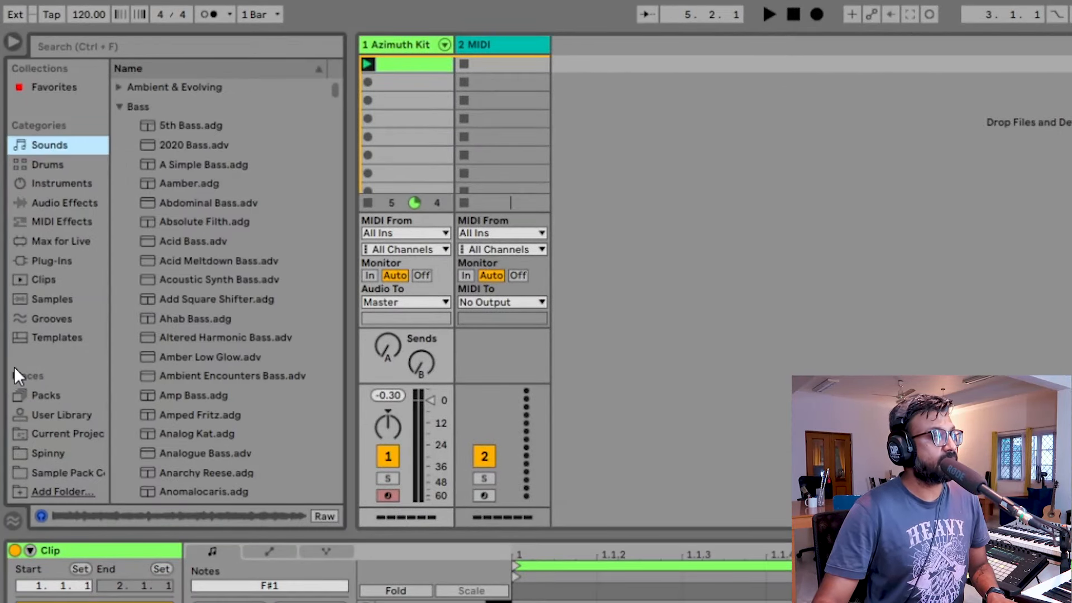
pyautogui.click(117, 107)
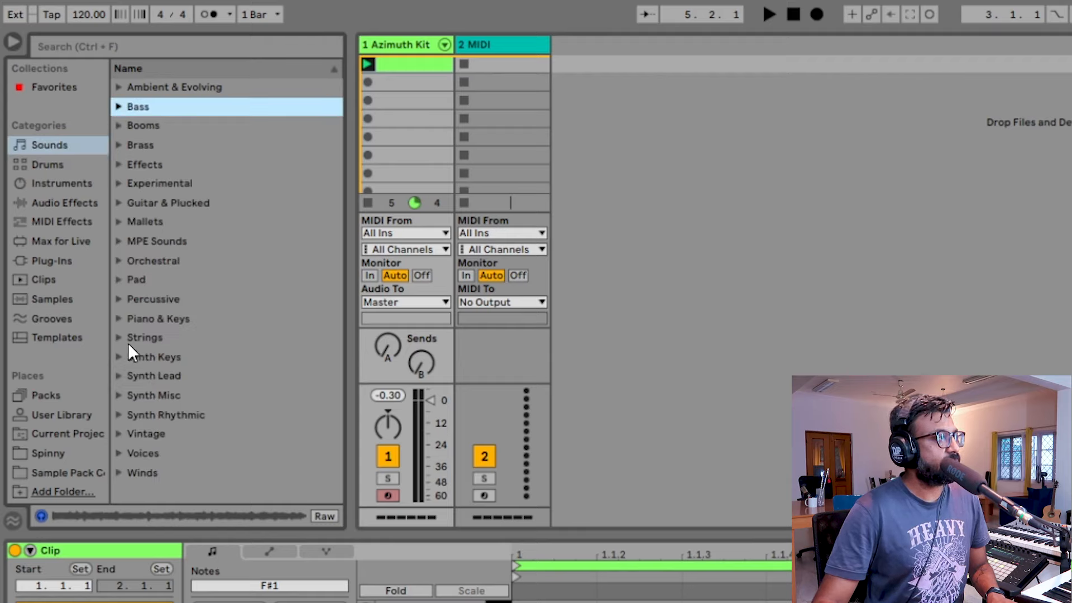
pyautogui.click(122, 320)
pyautogui.click(226, 437)
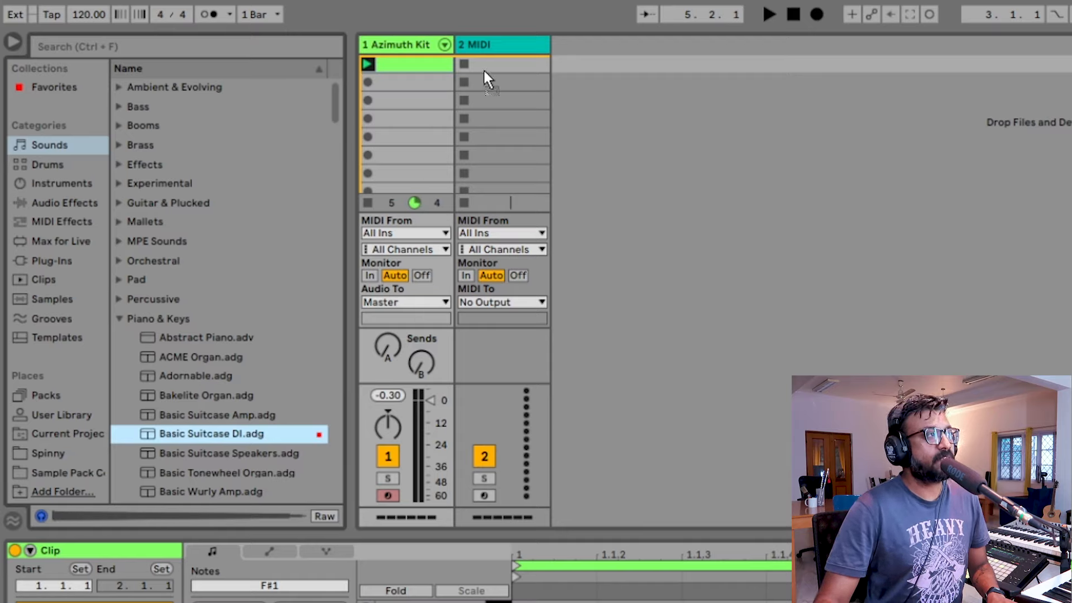
pyautogui.moveTo(484, 69); pyautogui.dragTo(485, 71)
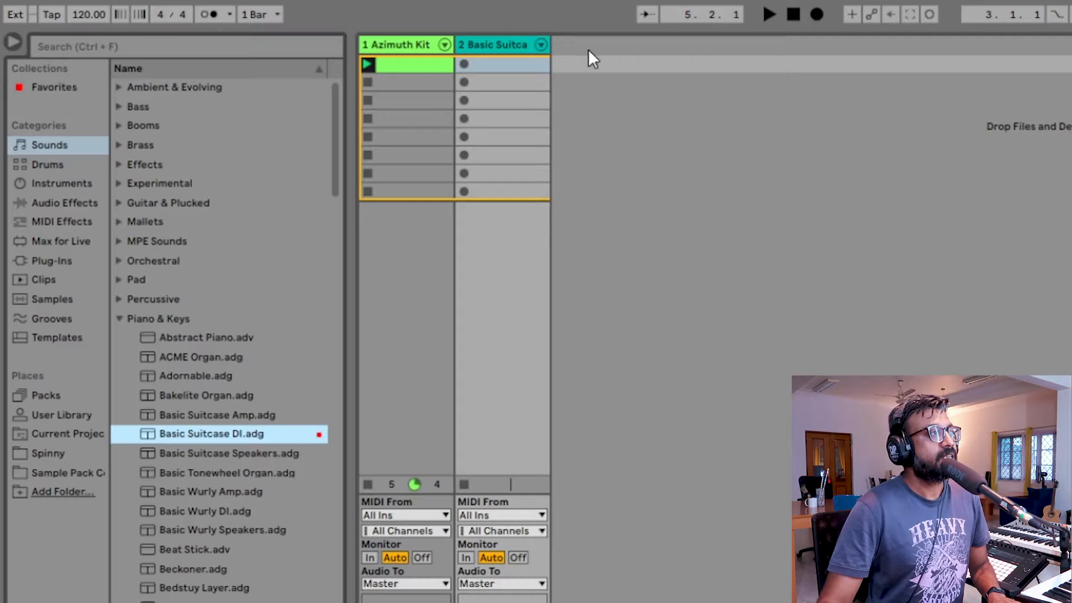
pyautogui.doubleClick(497, 68)
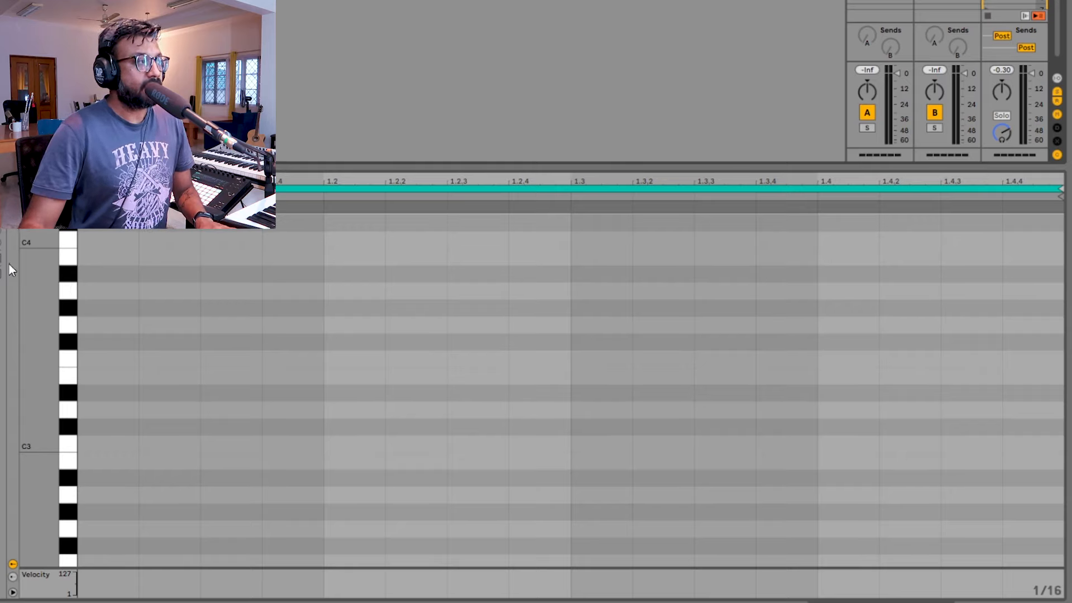
# Turn on scale highlighting for the electric piano clip and set the scale to A Minor.
pyautogui.moveTo(69, 560); pyautogui.dragTo(69, 287)
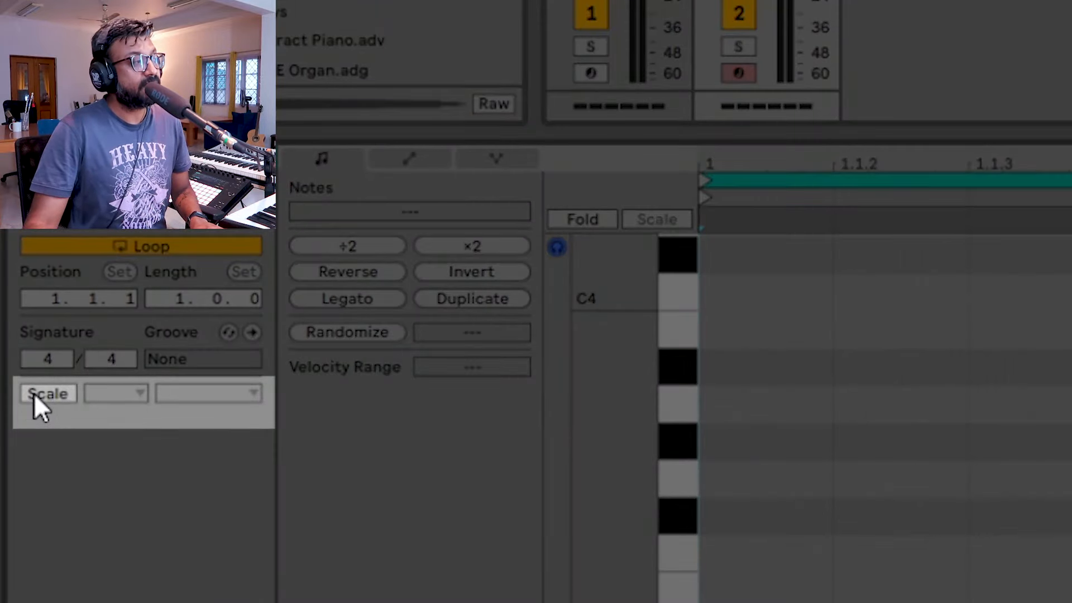
pyautogui.click(34, 393)
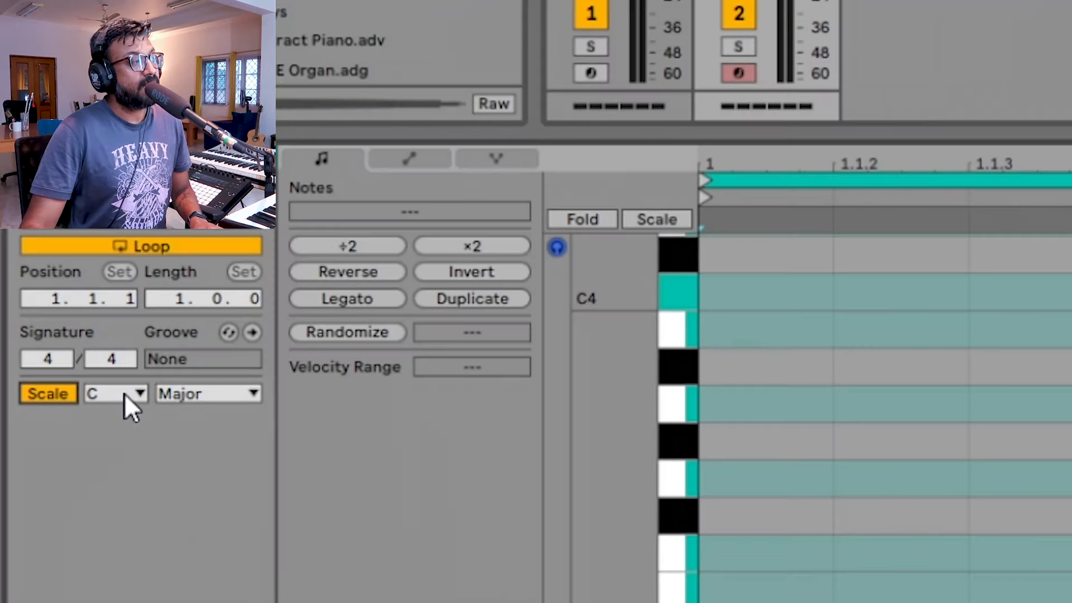
pyautogui.click(125, 393)
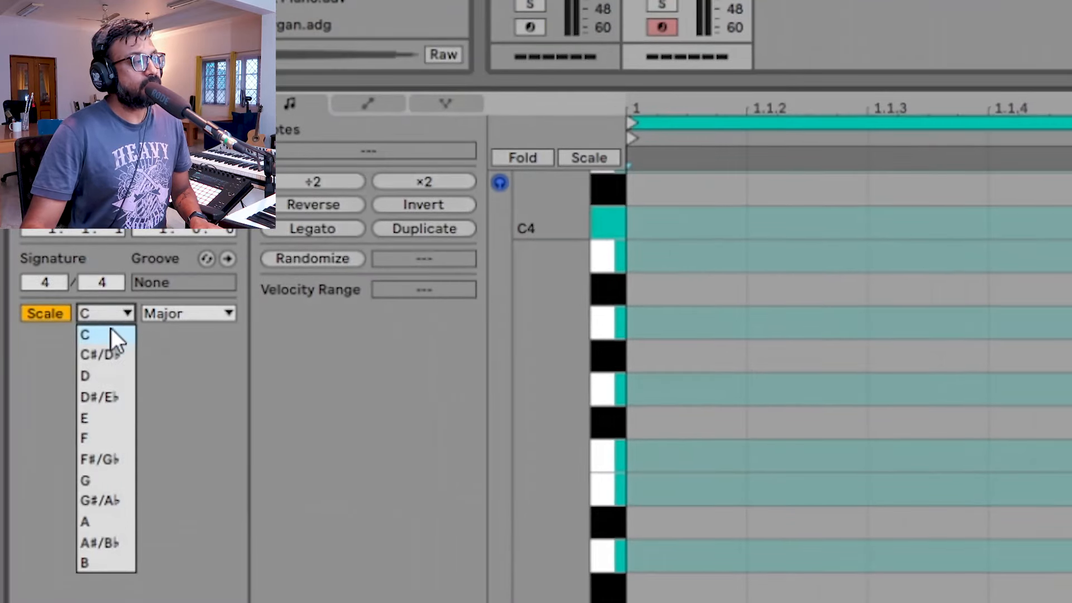
pyautogui.click(111, 522)
pyautogui.click(188, 313)
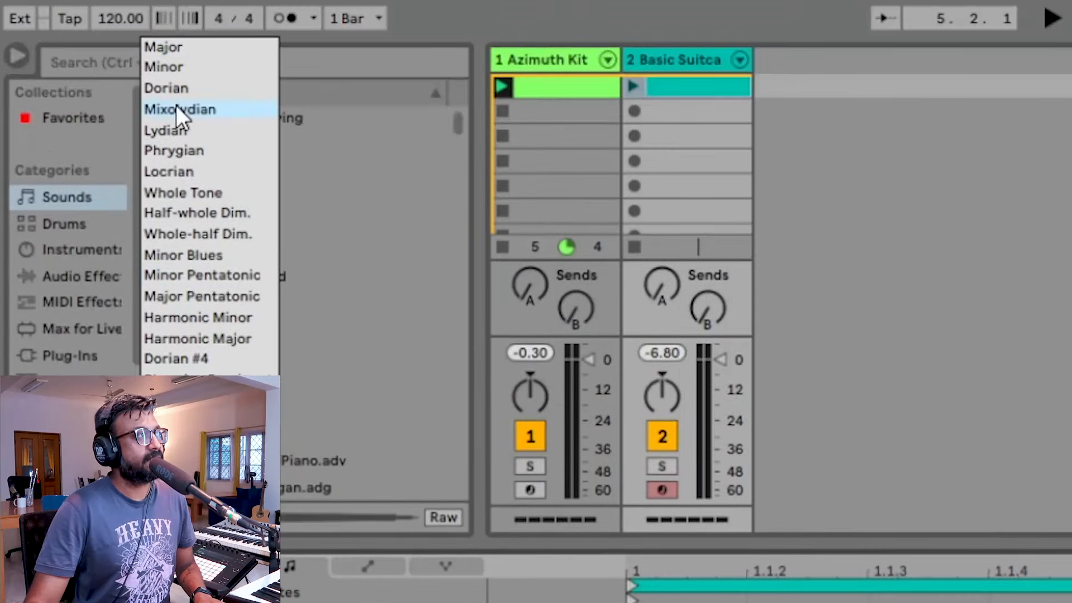
pyautogui.click(181, 0)
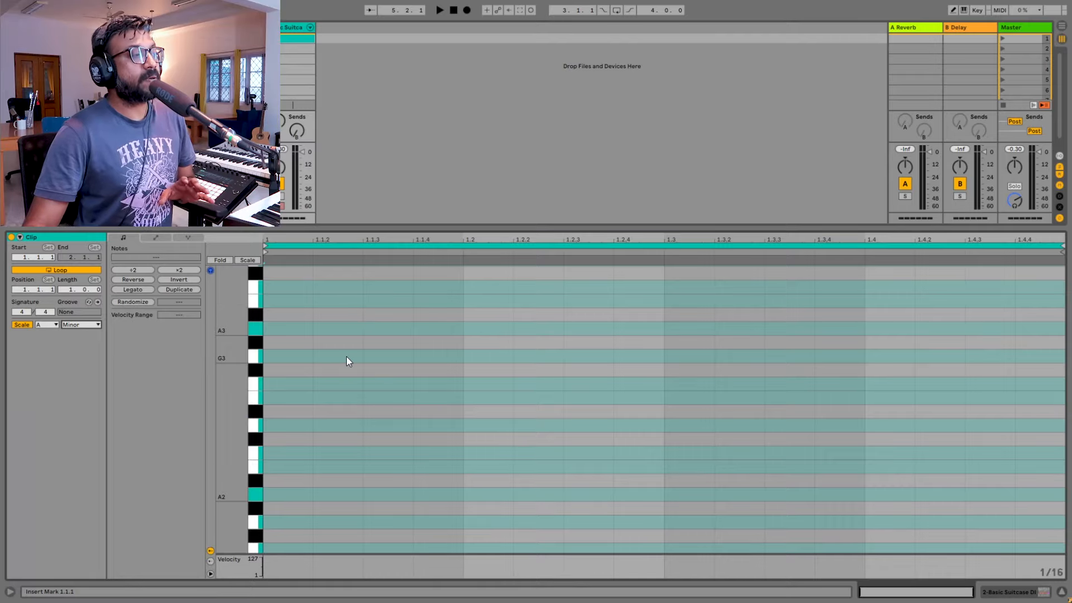
# Add a chord of A3, C4 and E4 at the clip's start, extending each note to 1.3.
pyautogui.scroll(1, 346, 357)
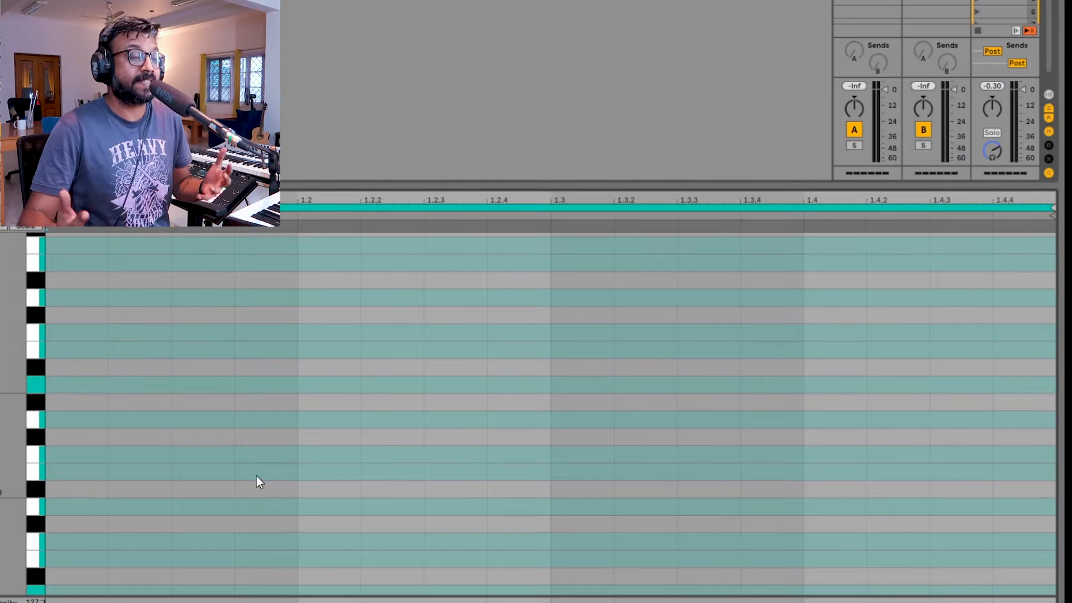
pyautogui.doubleClick(72, 387)
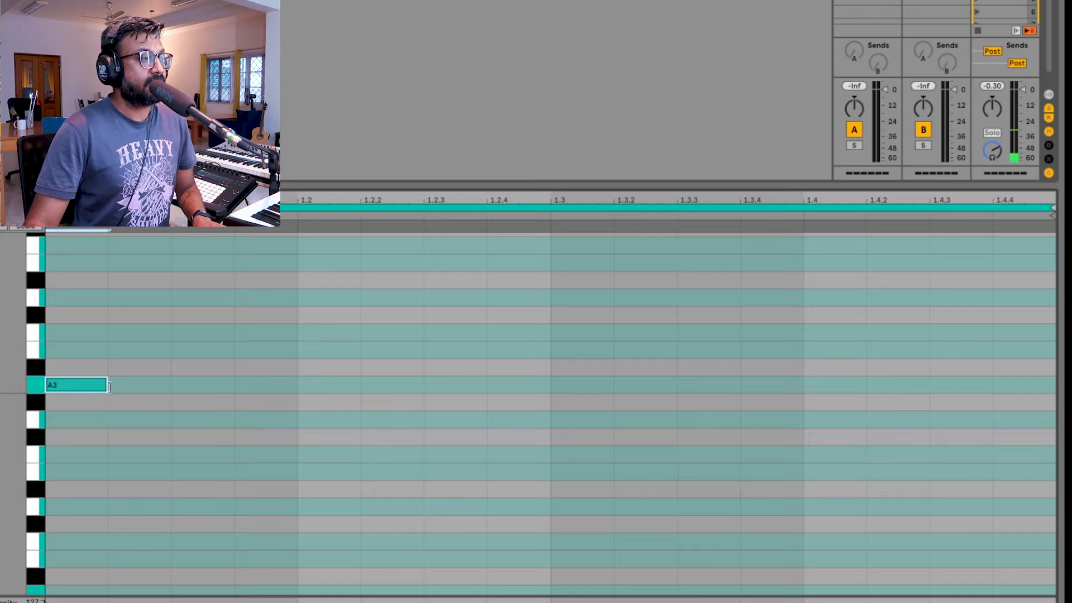
pyautogui.moveTo(104, 385); pyautogui.dragTo(534, 403)
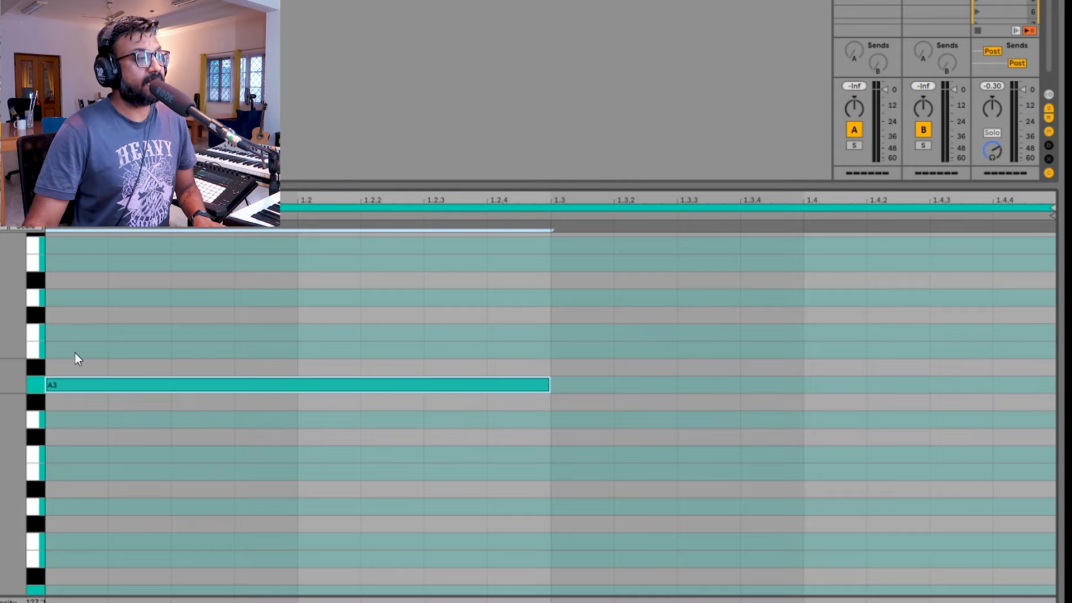
pyautogui.doubleClick(76, 333)
pyautogui.moveTo(106, 333); pyautogui.dragTo(545, 343)
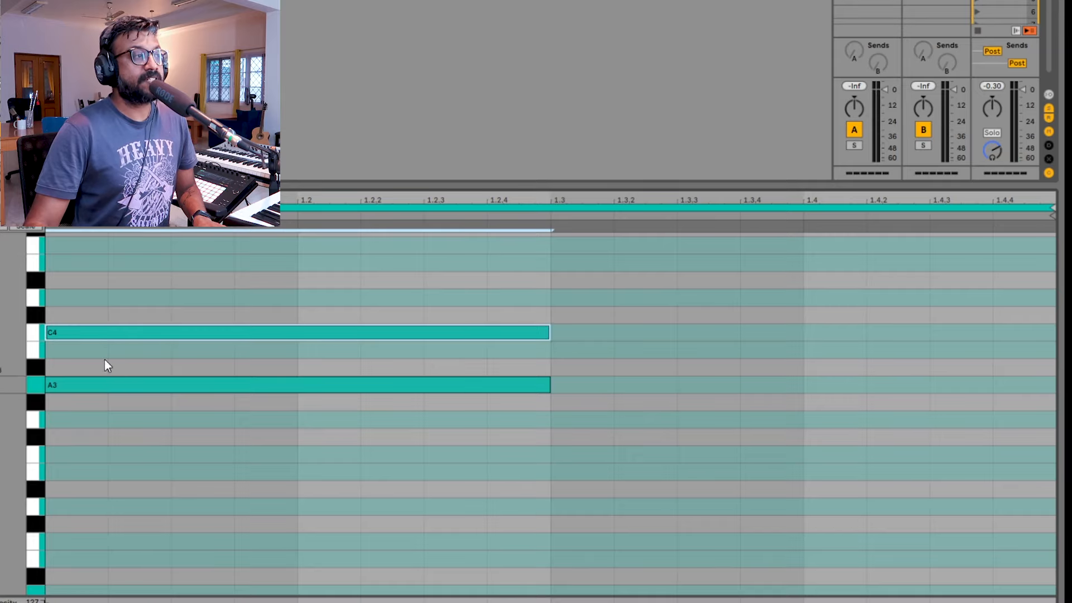
pyautogui.doubleClick(69, 262)
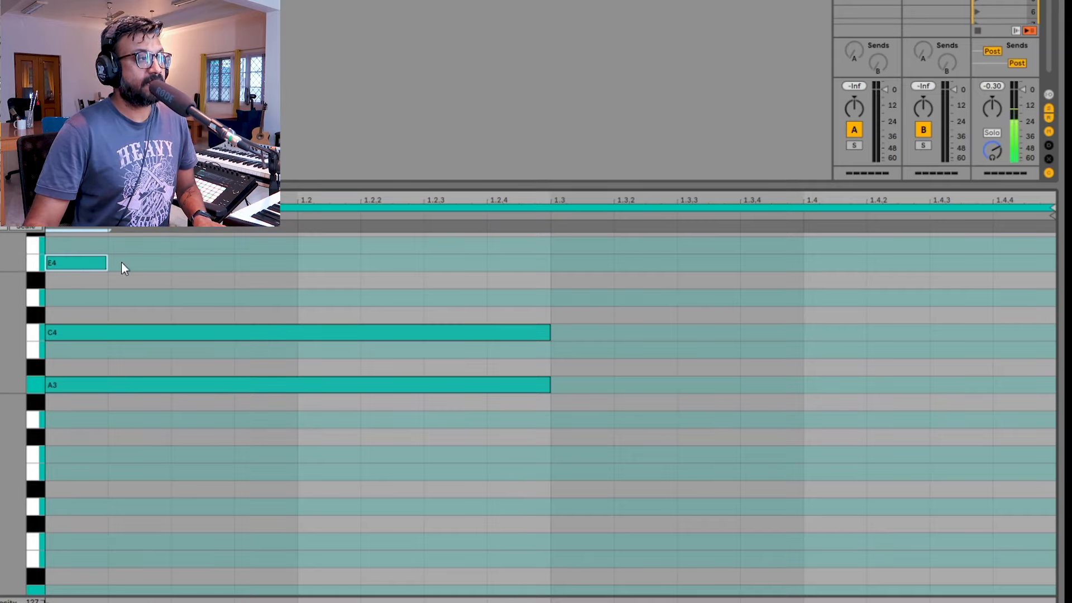
pyautogui.moveTo(106, 261); pyautogui.dragTo(551, 285)
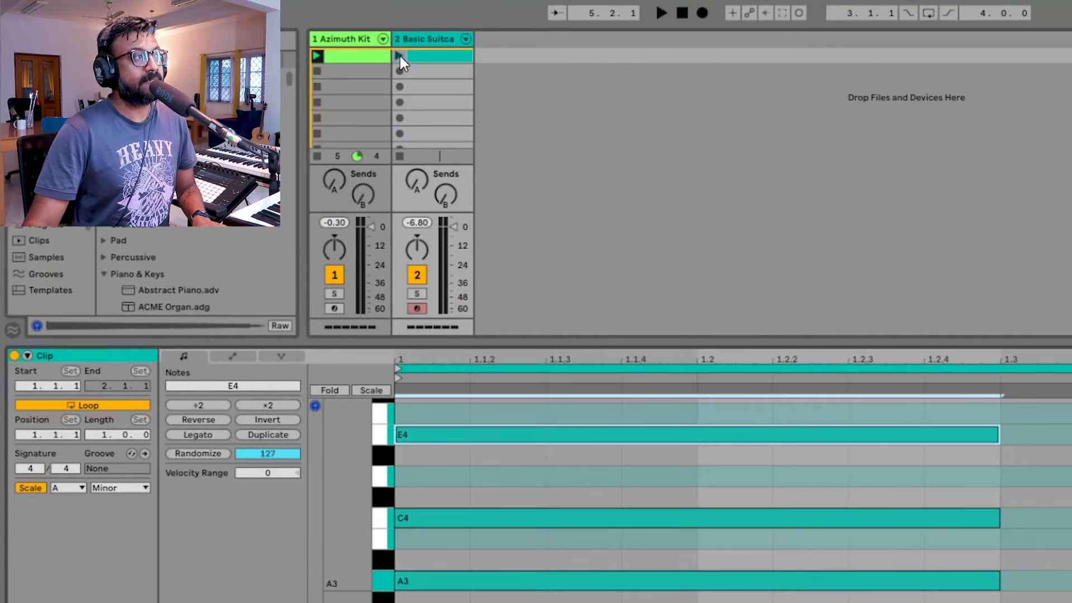
# Play the electric piano clip with the drums, then transpose the whole chord down one octave.
pyautogui.click(400, 56)
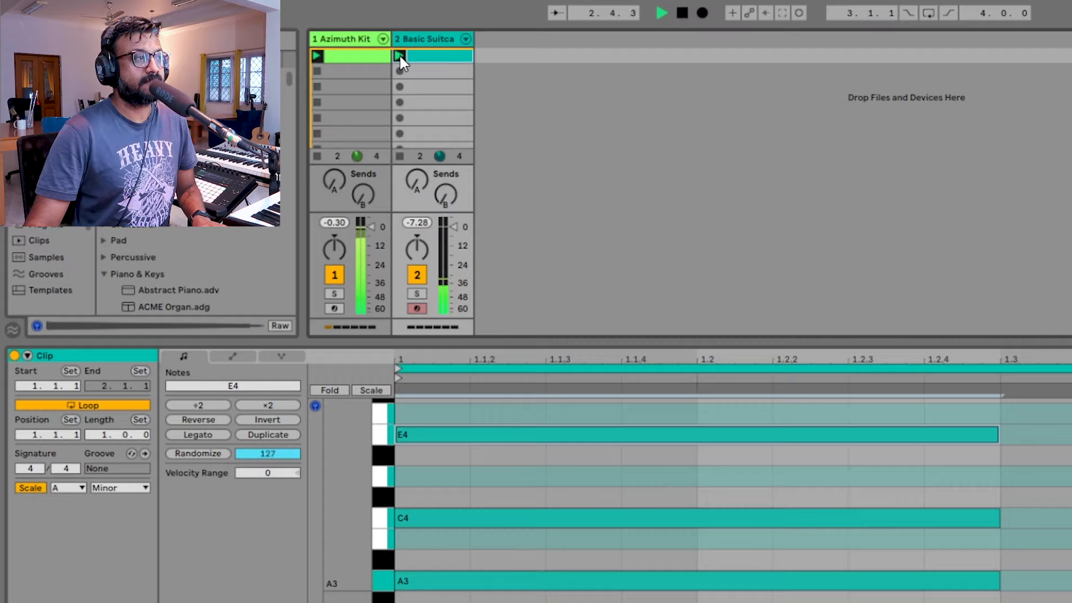
pyautogui.press('space')
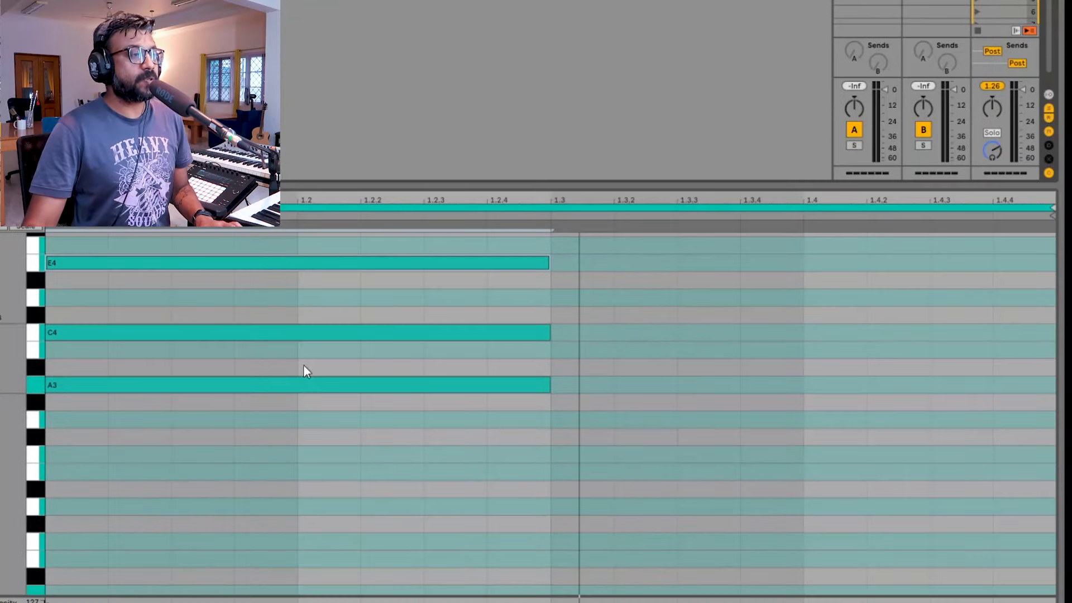
pyautogui.moveTo(519, 503); pyautogui.dragTo(407, 305)
pyautogui.moveTo(295, 257); pyautogui.dragTo(295, 256)
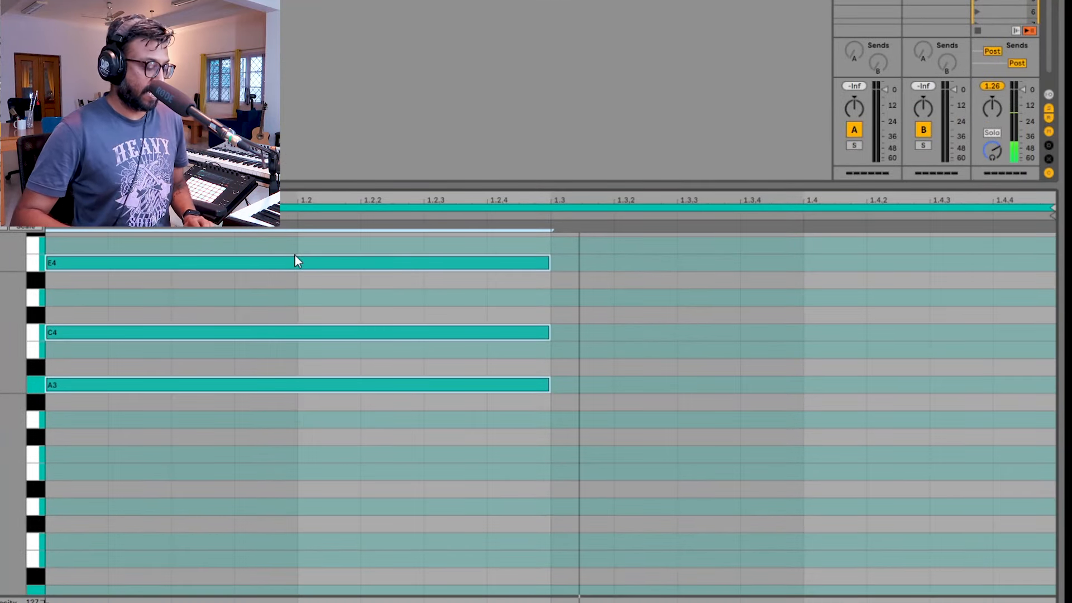
pyautogui.hotkey('shift', 'Down')
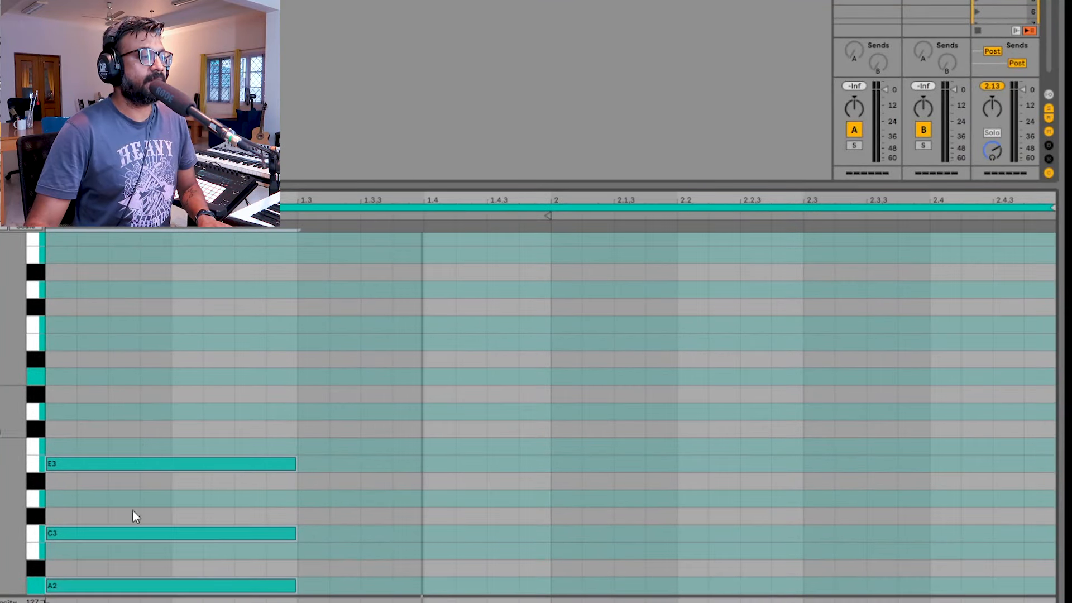
# Play the clips, then lengthen the A2, C3 and E3 notes to fill the first bar.
pyautogui.press('space')
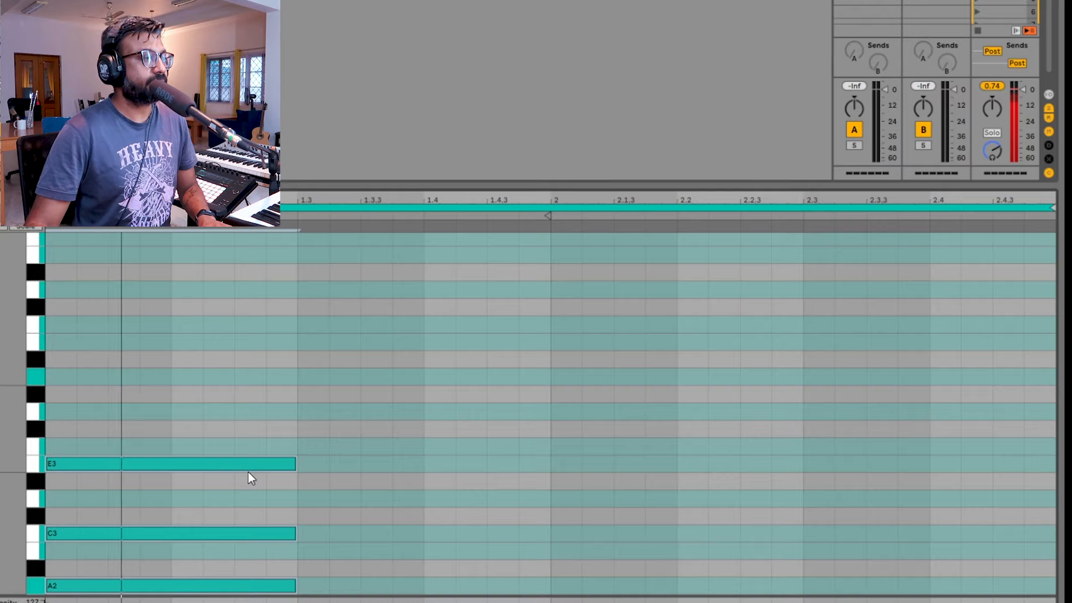
pyautogui.moveTo(249, 423); pyautogui.dragTo(285, 517)
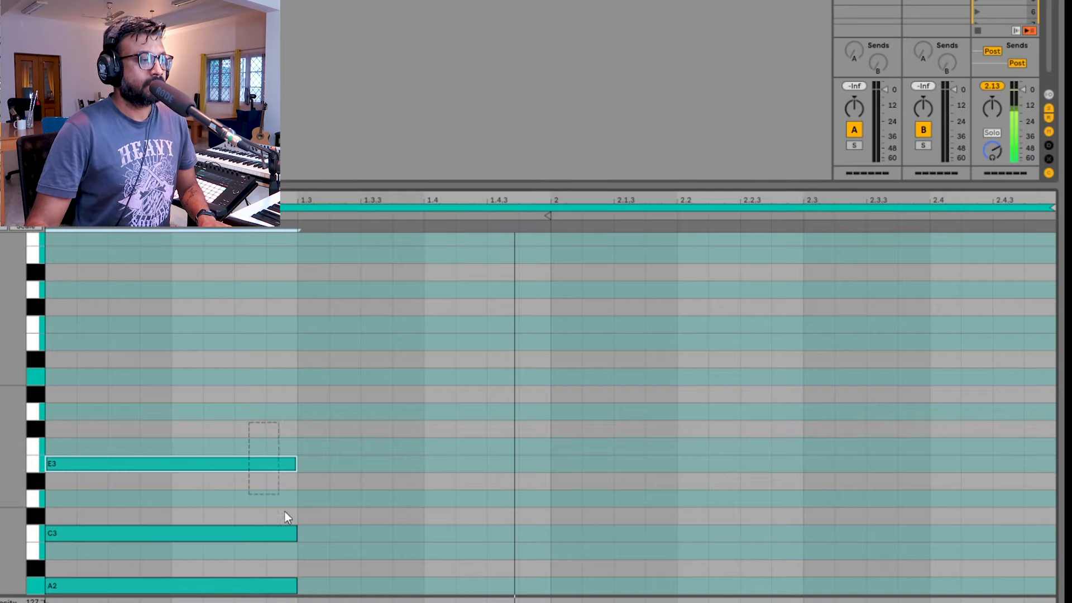
pyautogui.moveTo(309, 571); pyautogui.dragTo(548, 587)
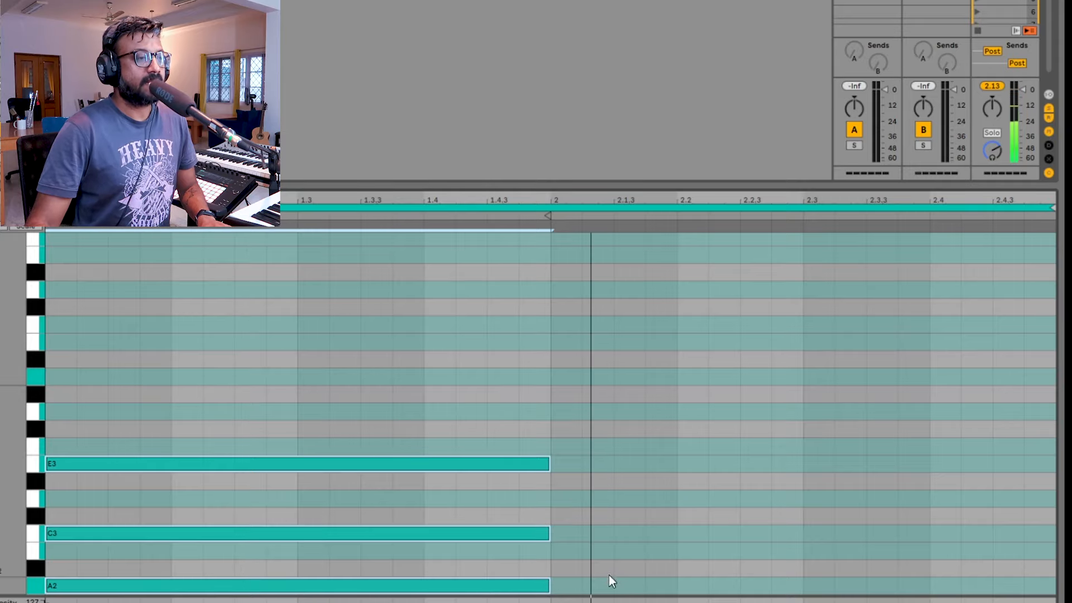
# Duplicate the chord into the second bar and transpose the copy down two semitones to G2, A#2 and D3.
pyautogui.scroll(-2, 570, 457)
pyautogui.moveTo(614, 568); pyautogui.dragTo(438, 384)
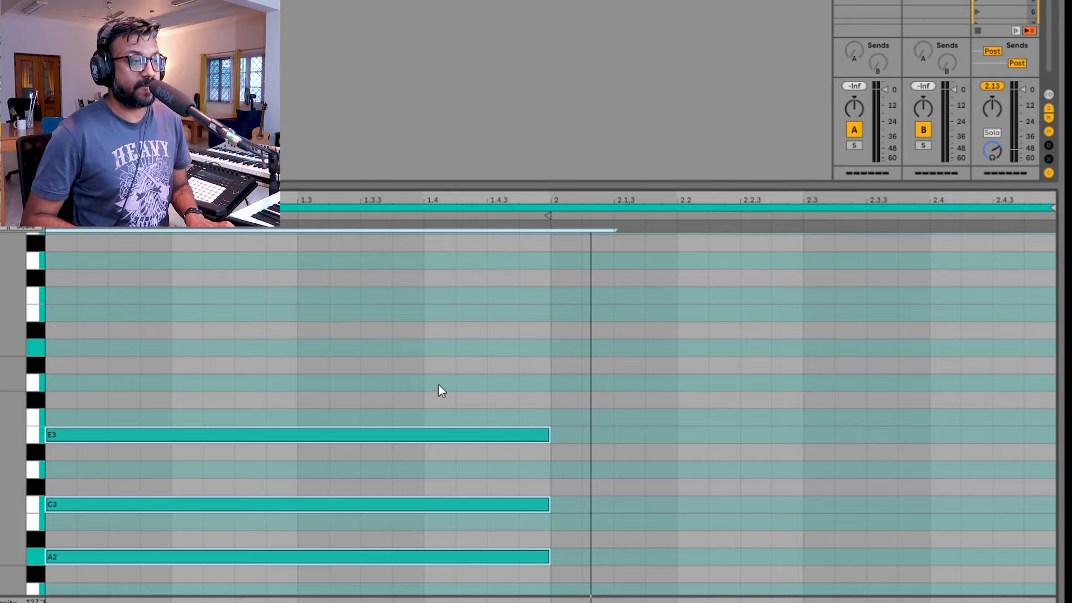
pyautogui.hotkey('ctrl', 'd')
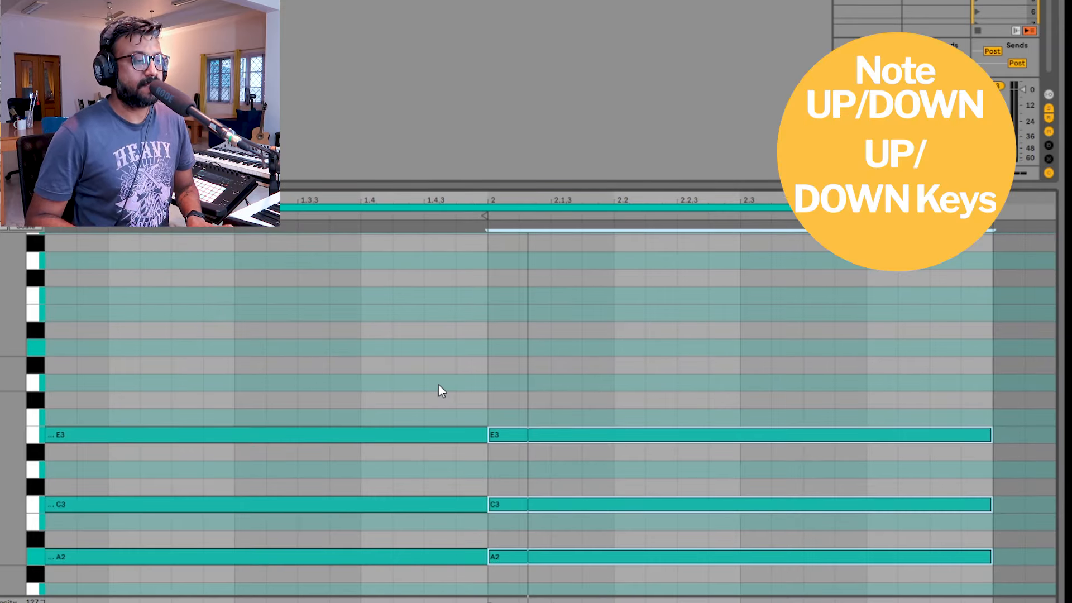
pyautogui.press('Up')
pyautogui.press('Up')
pyautogui.press('Down')
pyautogui.press('Down')
pyautogui.press('Down')
pyautogui.press('Down')
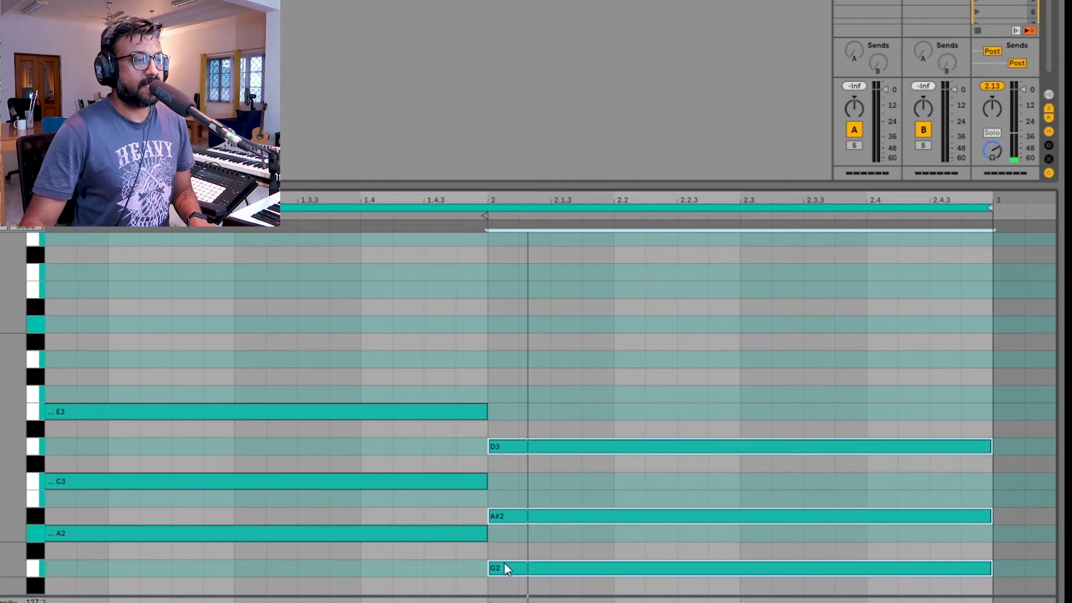
# Raise the second chord's middle note to B2 and shorten all three of its notes to end at 2.3.
pyautogui.click(511, 517)
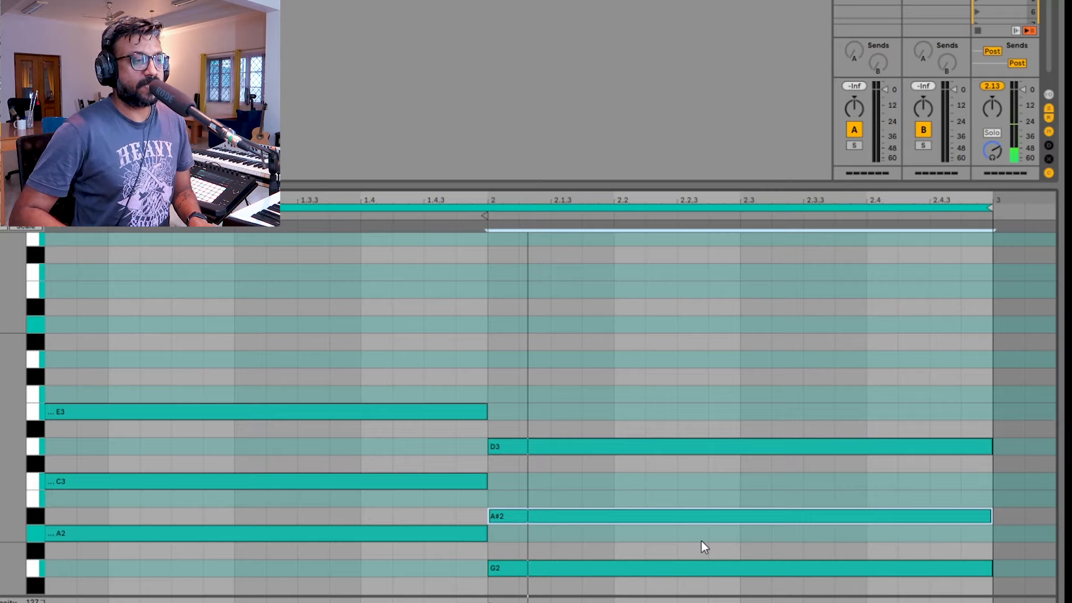
pyautogui.press('Up')
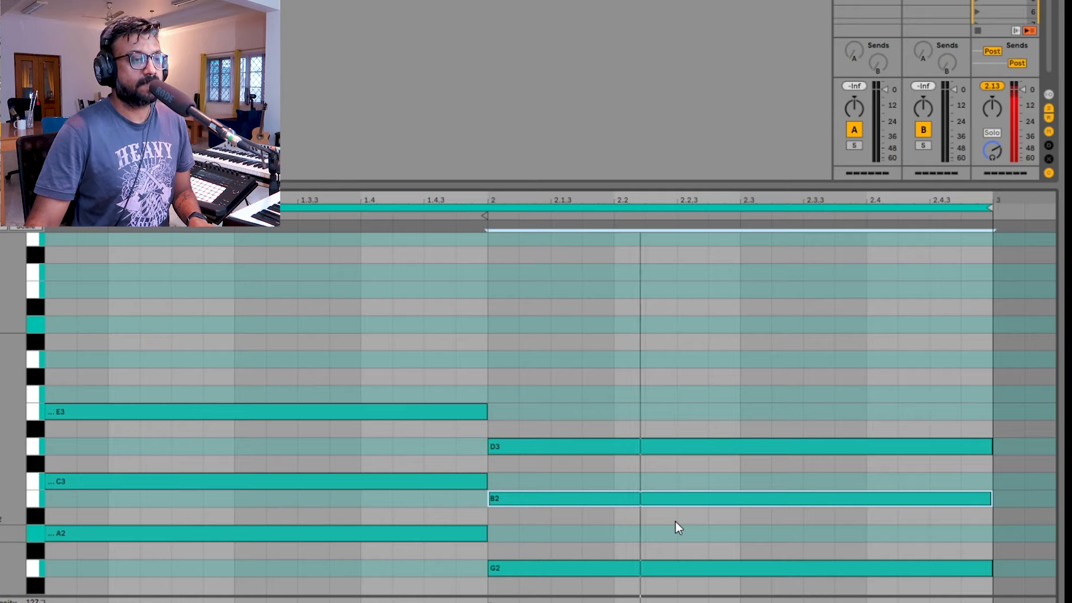
pyautogui.moveTo(1012, 568); pyautogui.dragTo(752, 460)
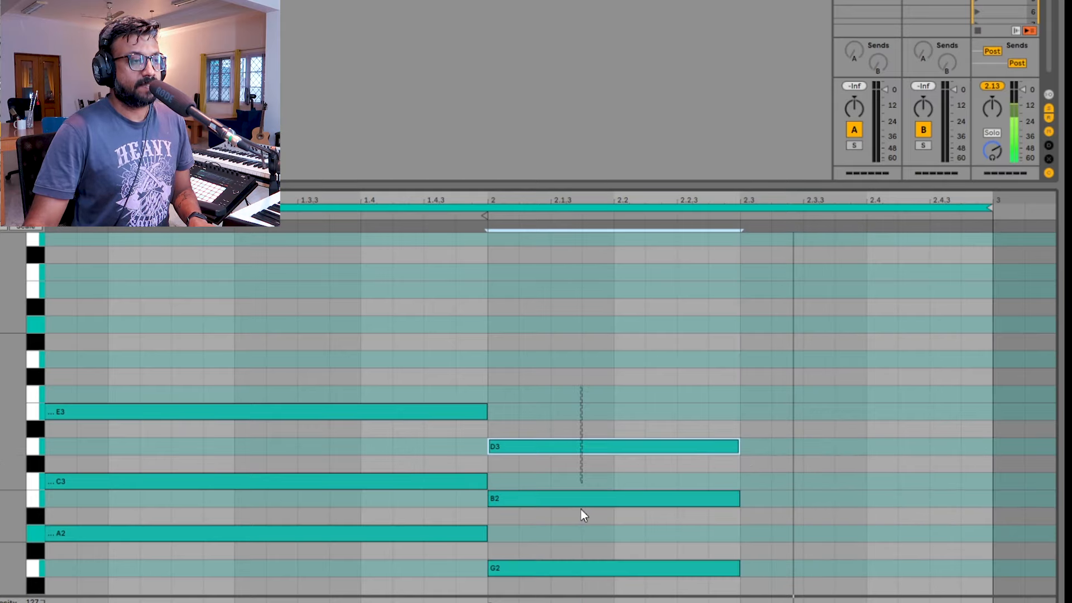
# Duplicate the G2, B2 and D3 chord to 2.3 and transpose the copy up five semitones to C3, E3 and G3.
pyautogui.hotkey('ctrl', 'd')
pyautogui.press('Up')
pyautogui.press('Up')
pyautogui.press('Up')
pyautogui.press('Up')
pyautogui.press('Up')
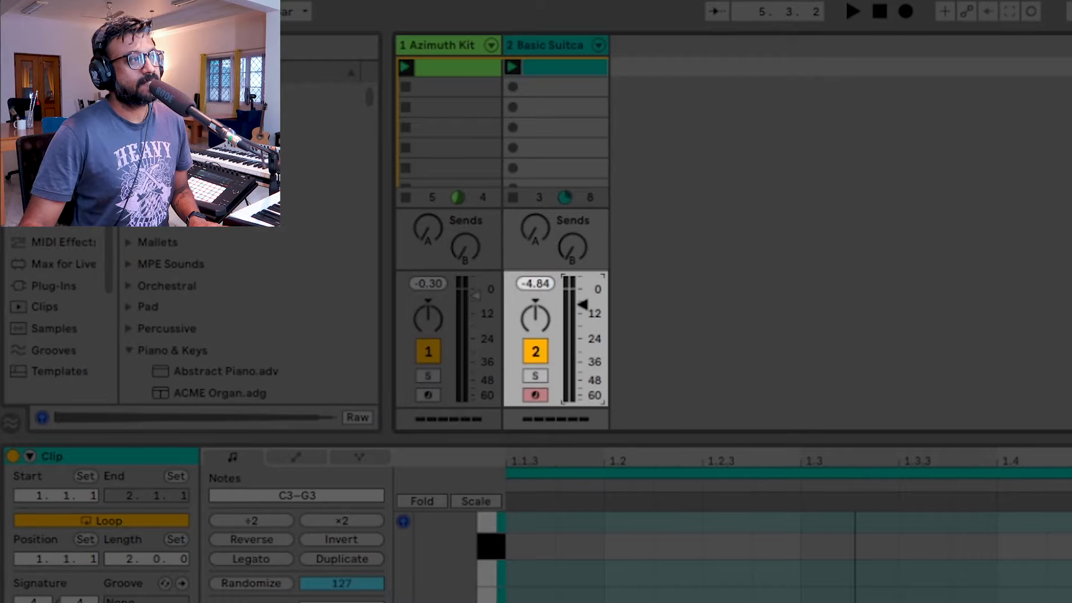
# Play both clips while balancing the track volumes, raising the electric piano slightly and lowering the drums slightly.
pyautogui.press('space')
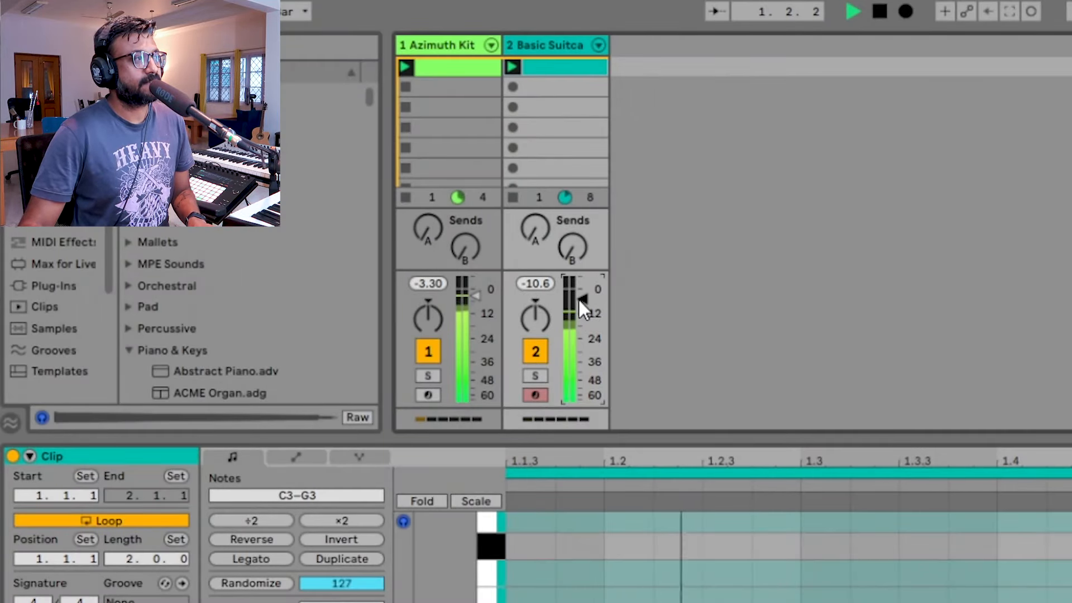
pyautogui.moveTo(580, 299); pyautogui.dragTo(579, 297)
pyautogui.moveTo(477, 295); pyautogui.dragTo(477, 300)
pyautogui.click(582, 296)
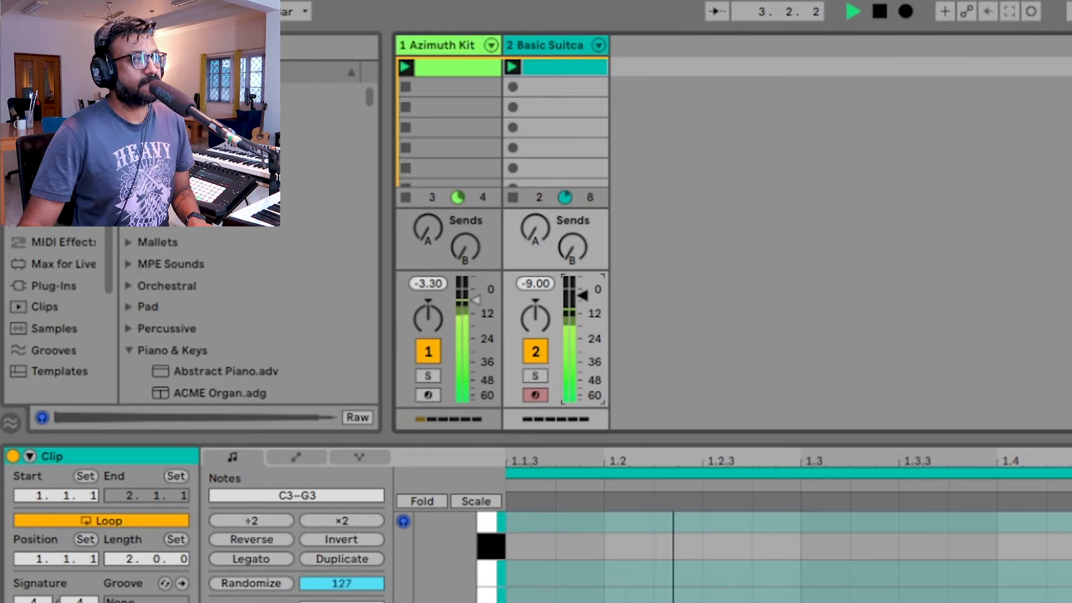
pyautogui.moveTo(582, 296); pyautogui.dragTo(582, 295)
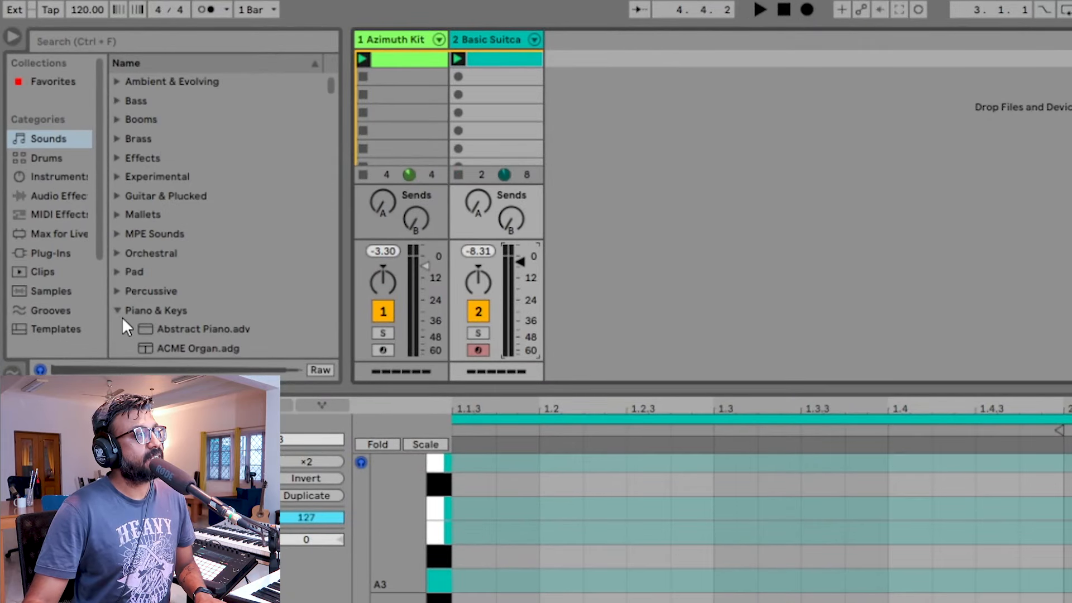
# Load Basic Retro Lead.adg from the Synth Lead sounds onto a new third track.
pyautogui.click(113, 309)
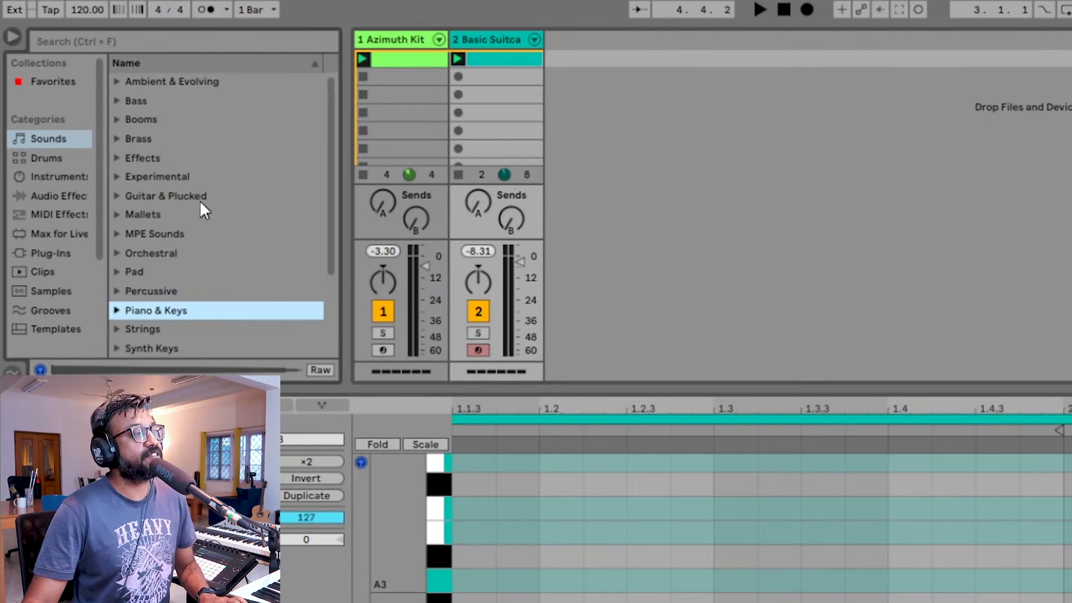
pyautogui.scroll(-2, 205, 199)
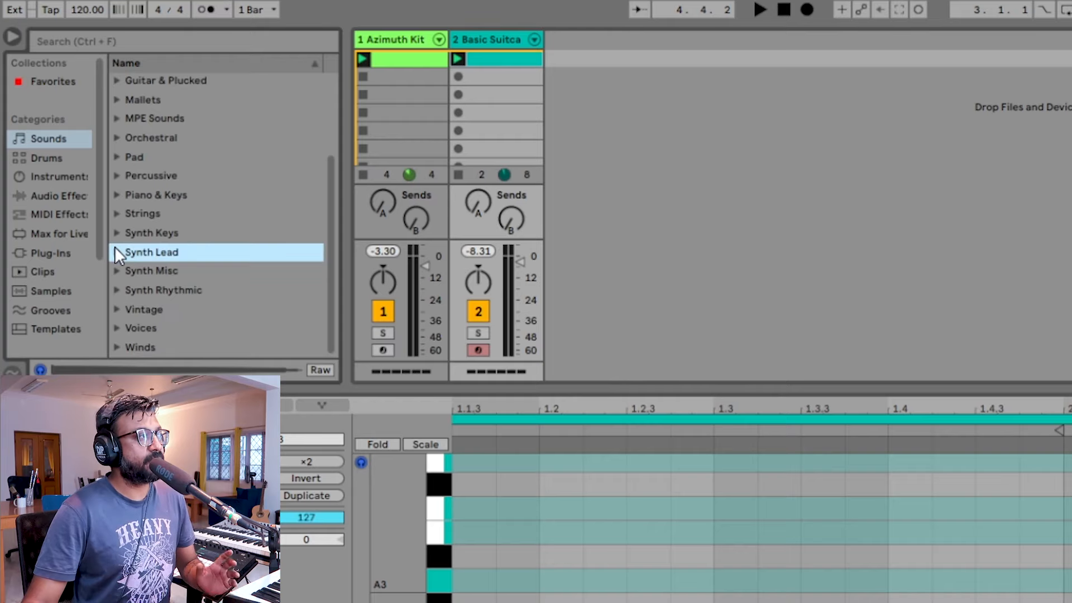
pyautogui.click(116, 252)
pyautogui.scroll(-10, 209, 237)
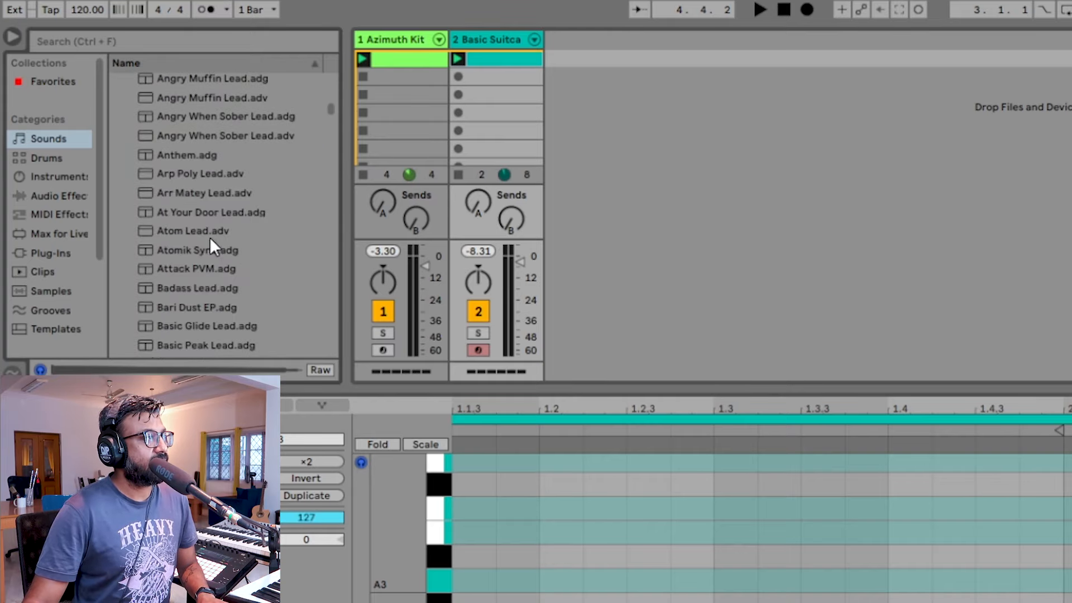
pyautogui.click(240, 204)
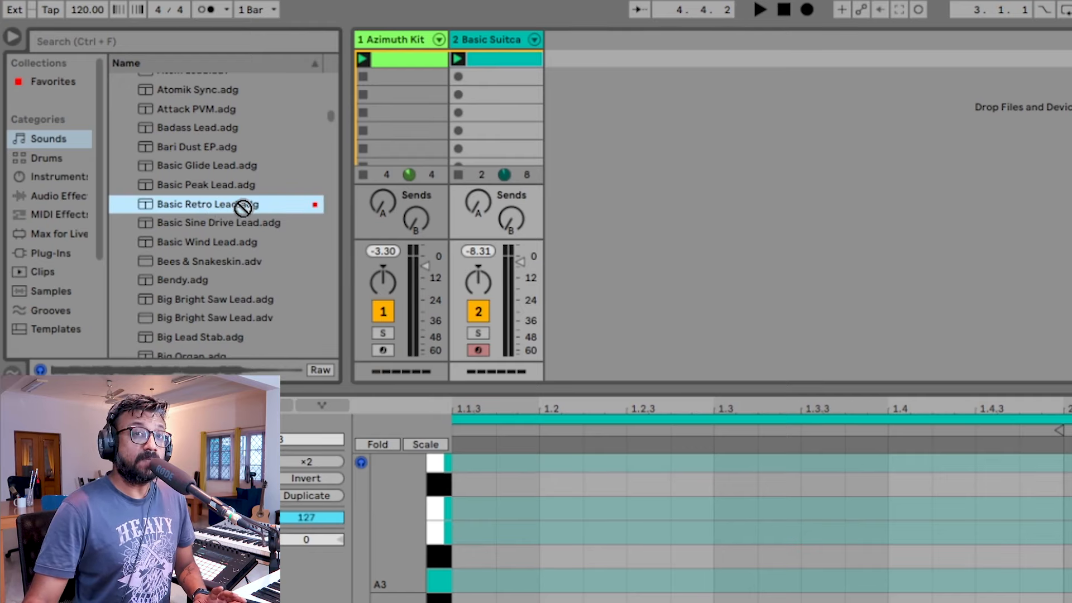
pyautogui.moveTo(235, 205); pyautogui.dragTo(585, 67)
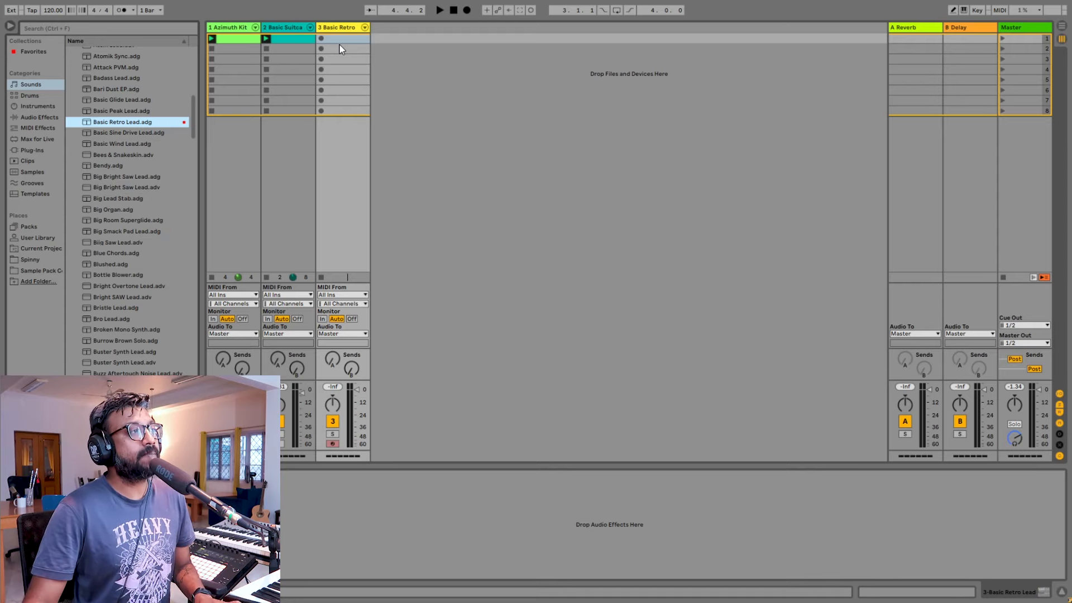
# Create an empty clip in the Basic Retro Lead track's first slot and bring the A2 range into view.
pyautogui.doubleClick(354, 38)
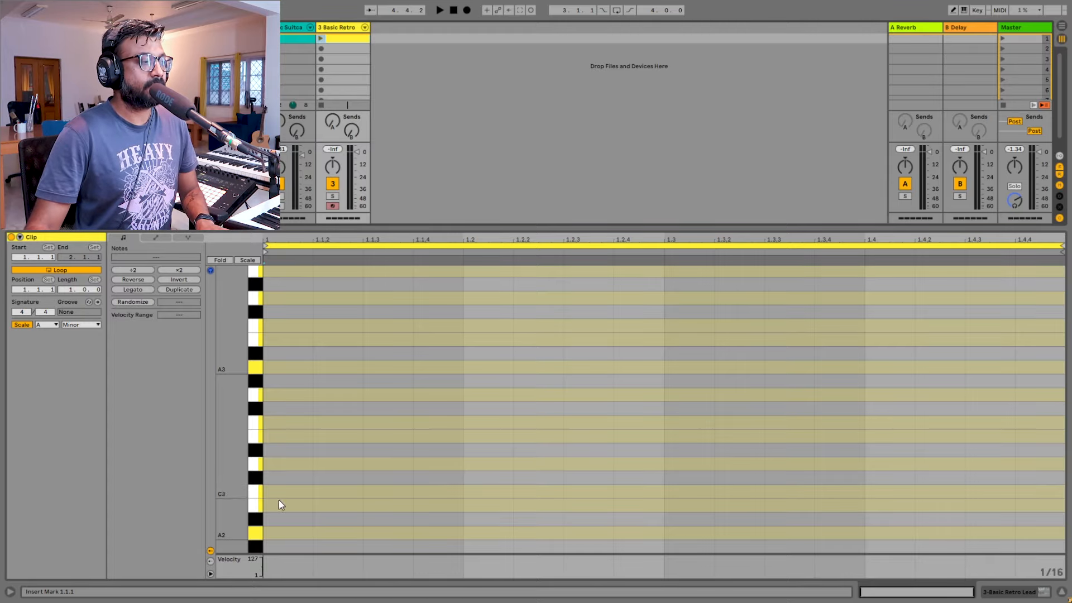
pyautogui.moveTo(256, 540); pyautogui.dragTo(257, 370)
pyautogui.scroll(-3, 257, 371)
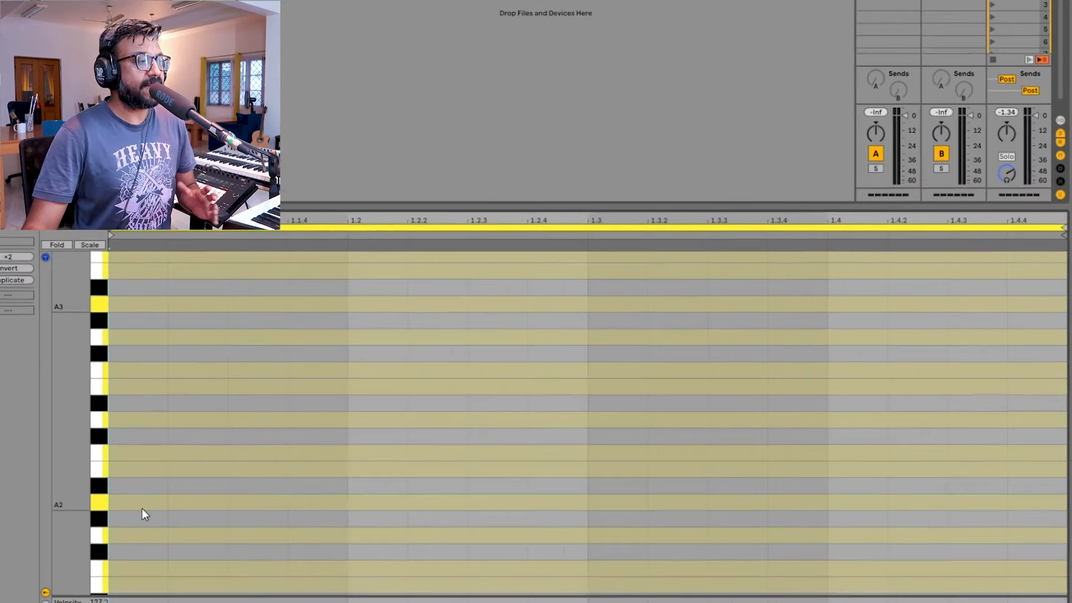
# Enter the first four sixteenth notes of the lead melody: A2 at 1, D3 at 1.1.4, B2 at 1.2.2 and E3 at 1.3.
pyautogui.doubleClick(290, 479)
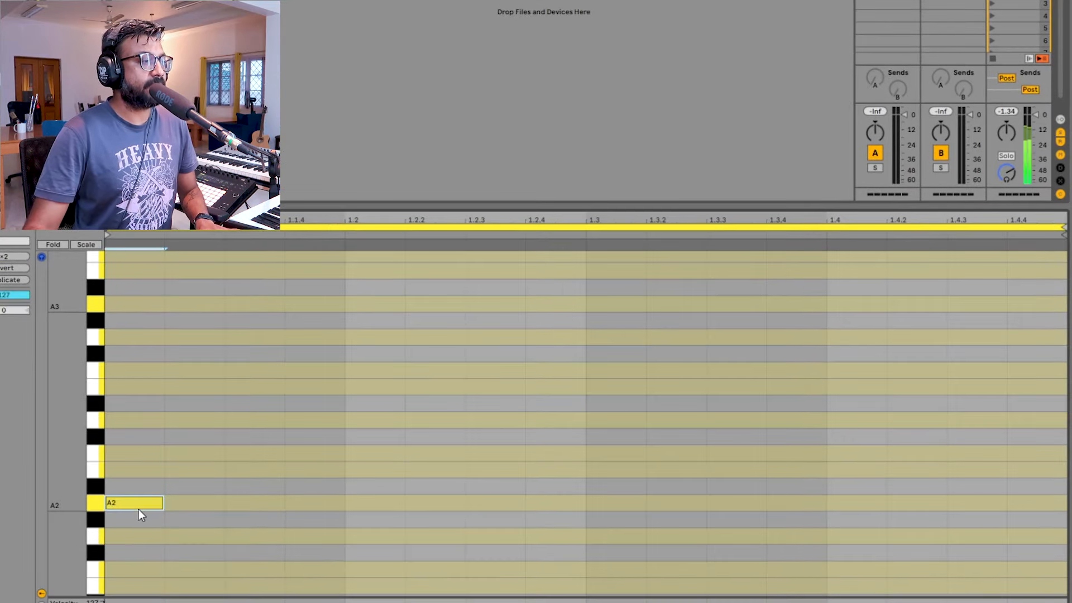
pyautogui.doubleClick(321, 420)
pyautogui.doubleClick(438, 472)
pyautogui.click(605, 393)
pyautogui.doubleClick(607, 388)
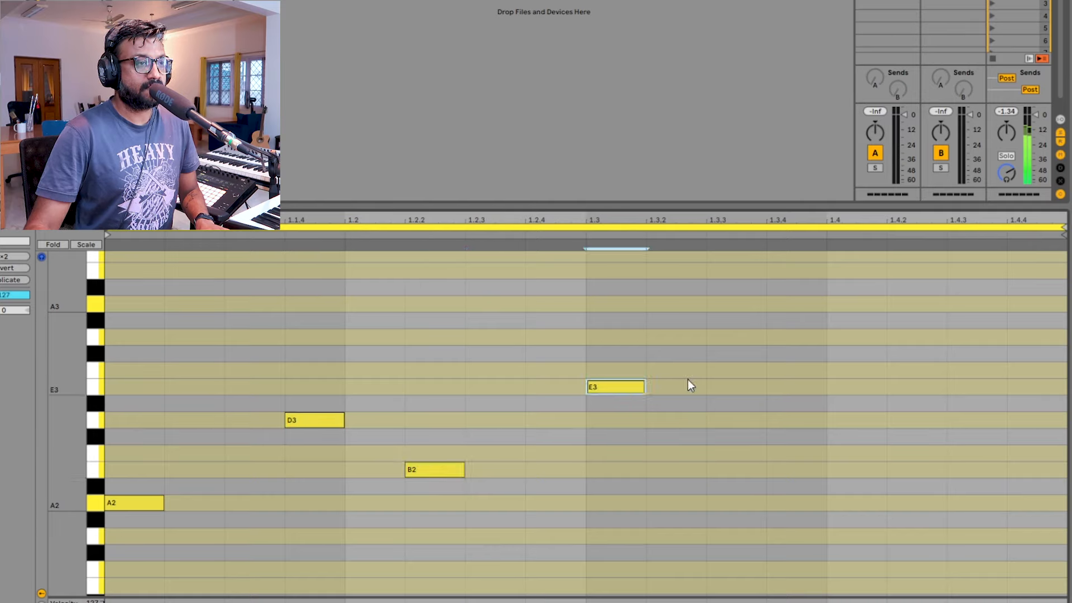
# Complete the lead melody with F3 at 1.3.3, E3 at 1.3.4, C3 at 1.4.2, B2 at 1.4.3 and A2 at 1.4.4.
pyautogui.doubleClick(729, 371)
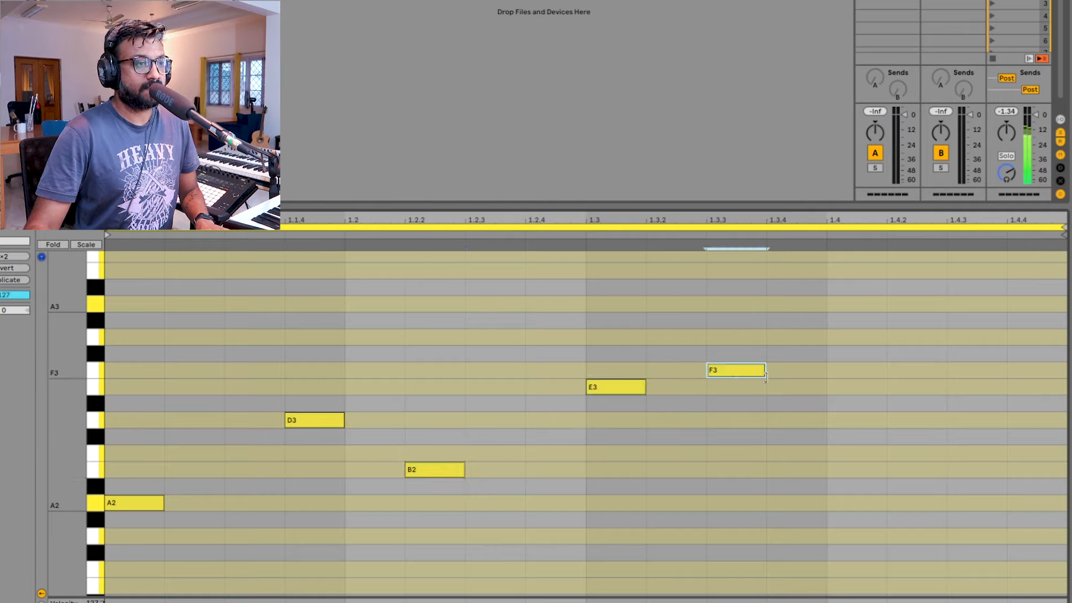
pyautogui.doubleClick(792, 389)
pyautogui.doubleClick(922, 456)
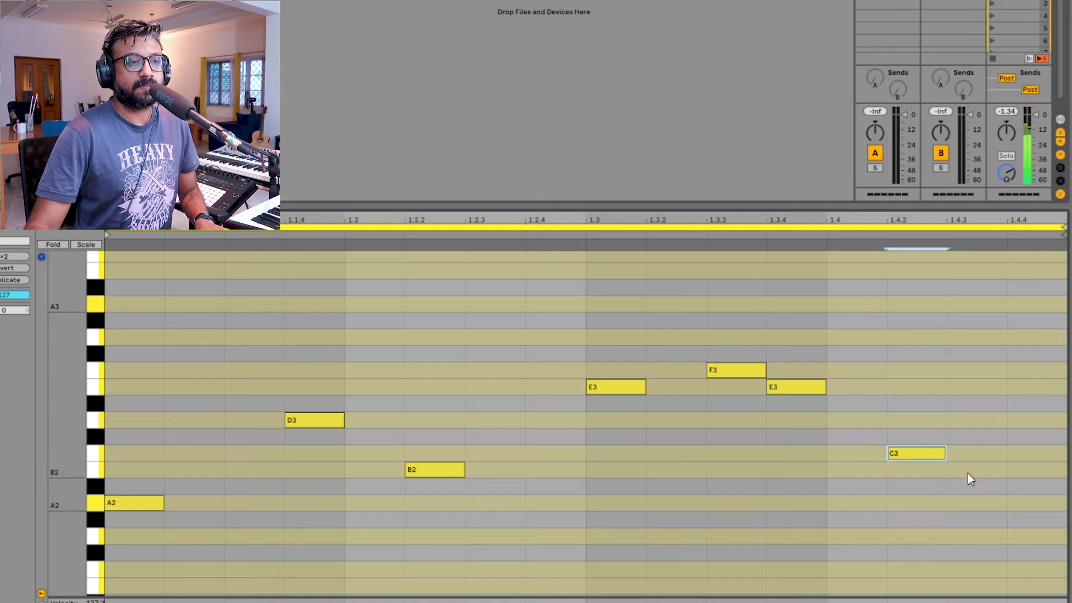
pyautogui.doubleClick(978, 474)
pyautogui.doubleClick(1037, 502)
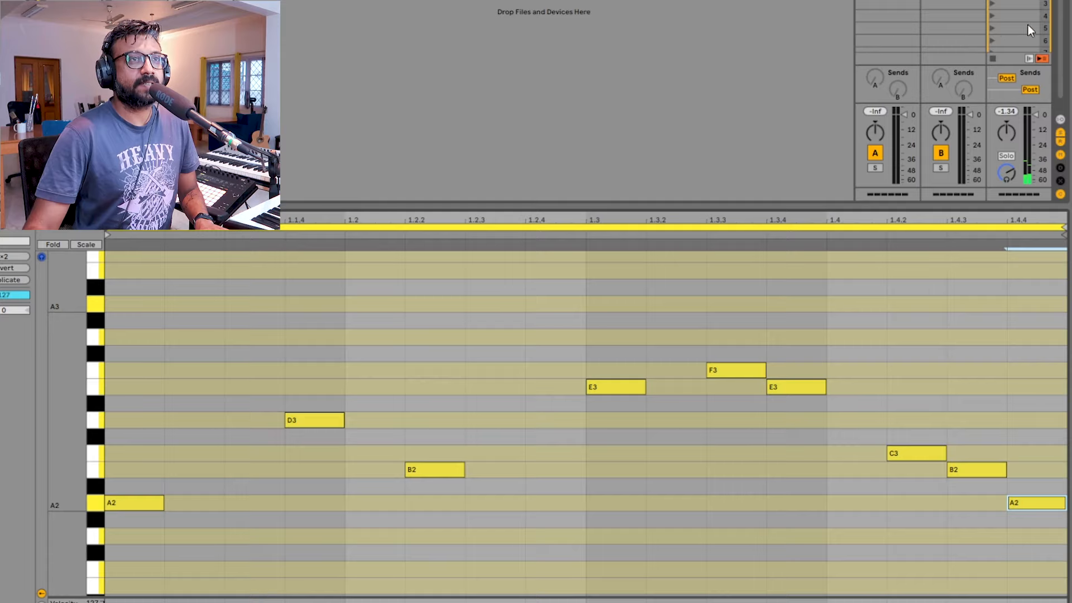
# Play the lead clip with the beat, extending the first A2 note to 1.1.4 and the E3 note at 1.3 to 1.3.3.
pyautogui.click(993, 1)
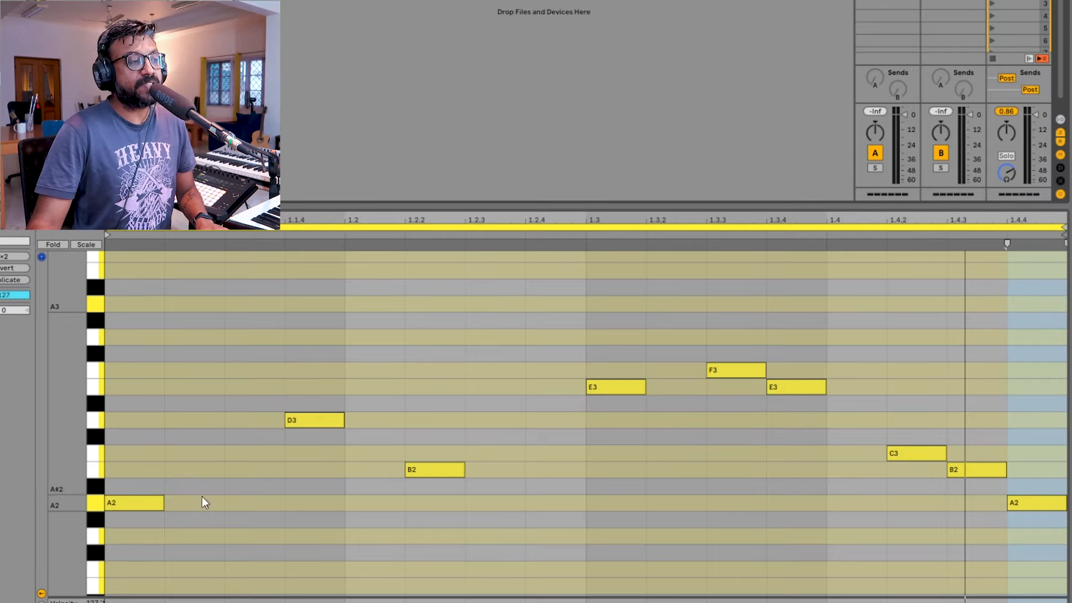
pyautogui.moveTo(164, 503); pyautogui.dragTo(265, 502)
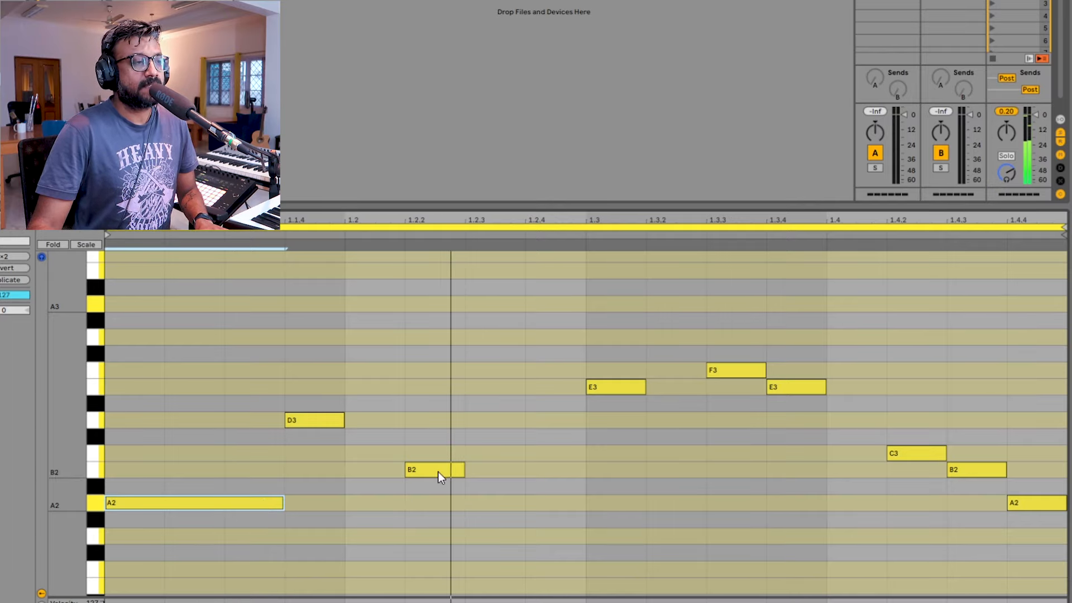
pyautogui.moveTo(644, 391); pyautogui.dragTo(706, 391)
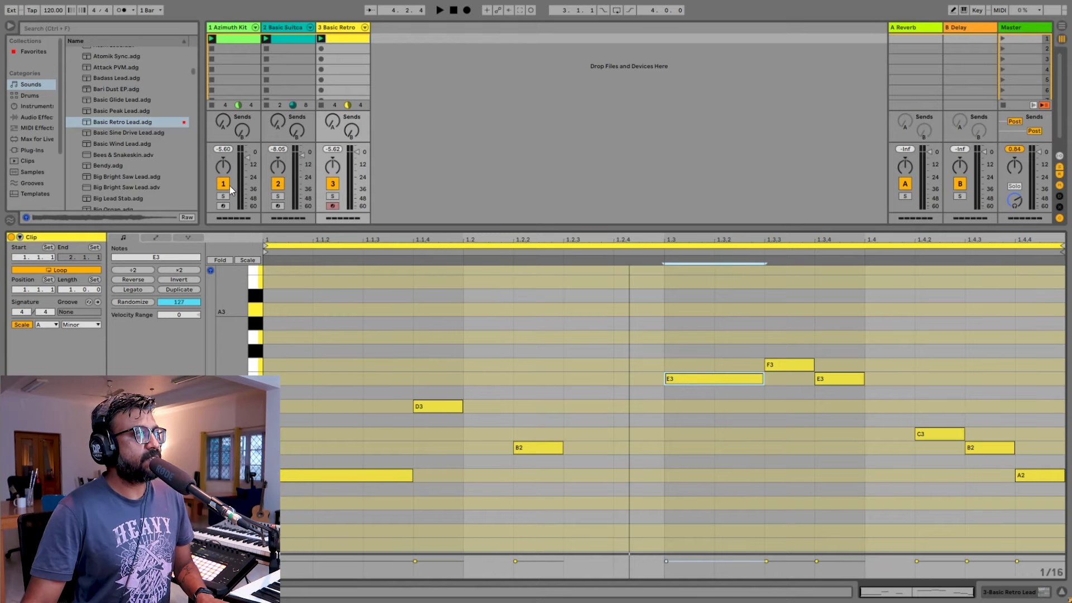
# Load Basic Retro Lead.adg onto a new fourth track and copy the electric piano chord clip into its first slot.
pyautogui.click(108, 122)
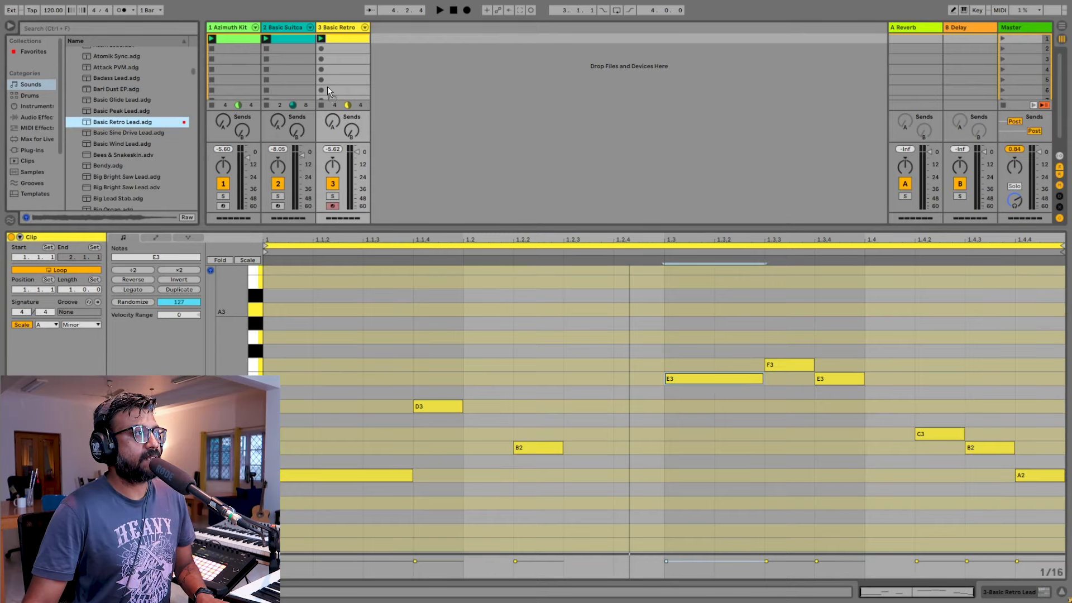
pyautogui.moveTo(391, 36); pyautogui.dragTo(390, 35)
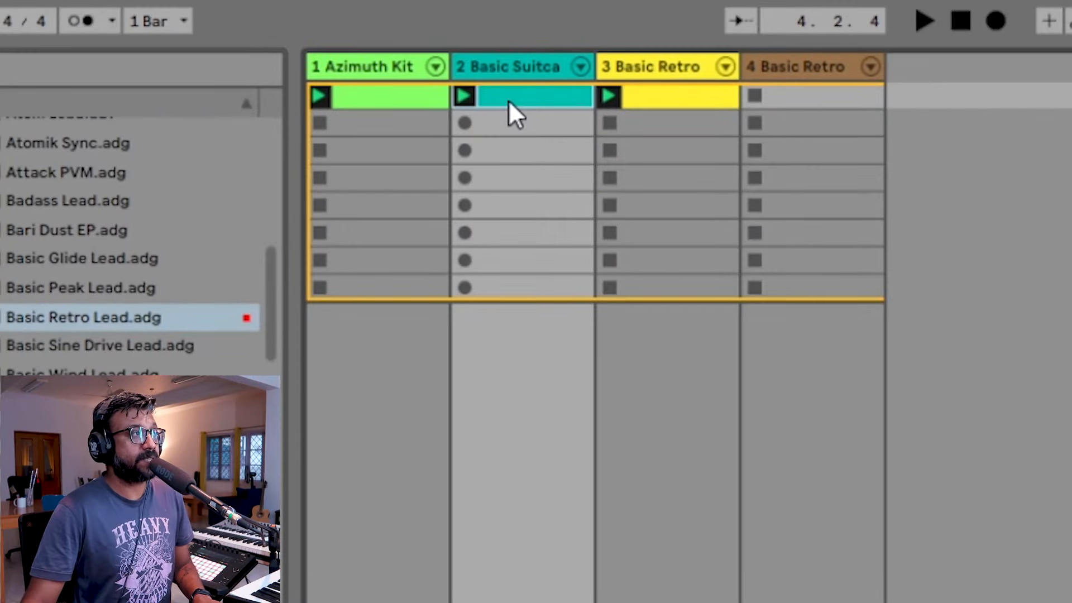
pyautogui.moveTo(508, 100); pyautogui.dragTo(802, 95)
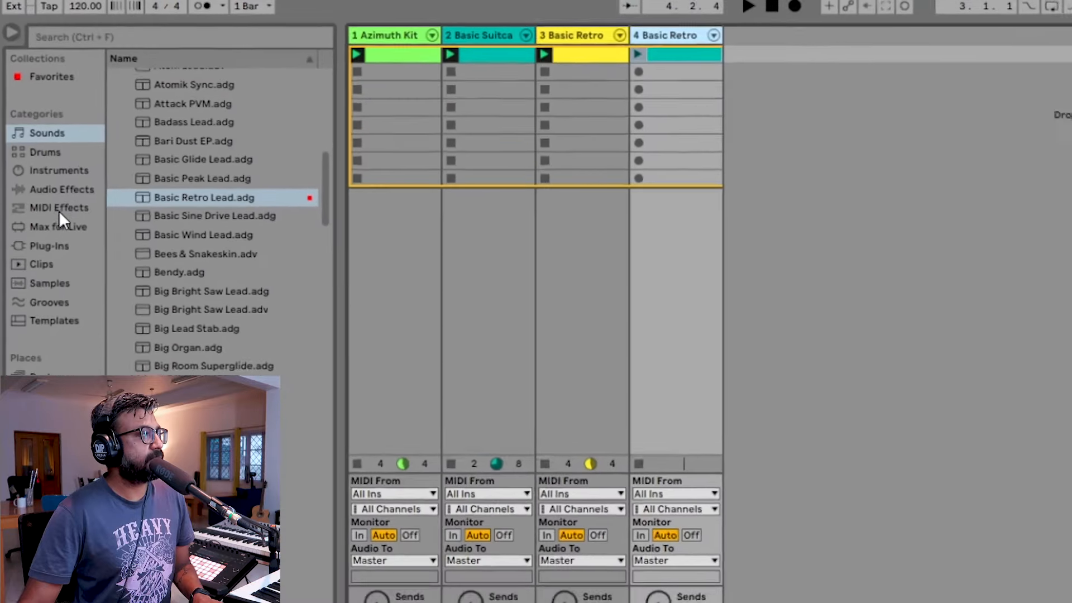
# Add the Arpeggiator MIDI effect ahead of Basic Retro Lead on the fourth track.
pyautogui.click(37, 127)
pyautogui.moveTo(156, 76); pyautogui.dragTo(585, 62)
pyautogui.moveTo(645, 259); pyautogui.dragTo(638, 269)
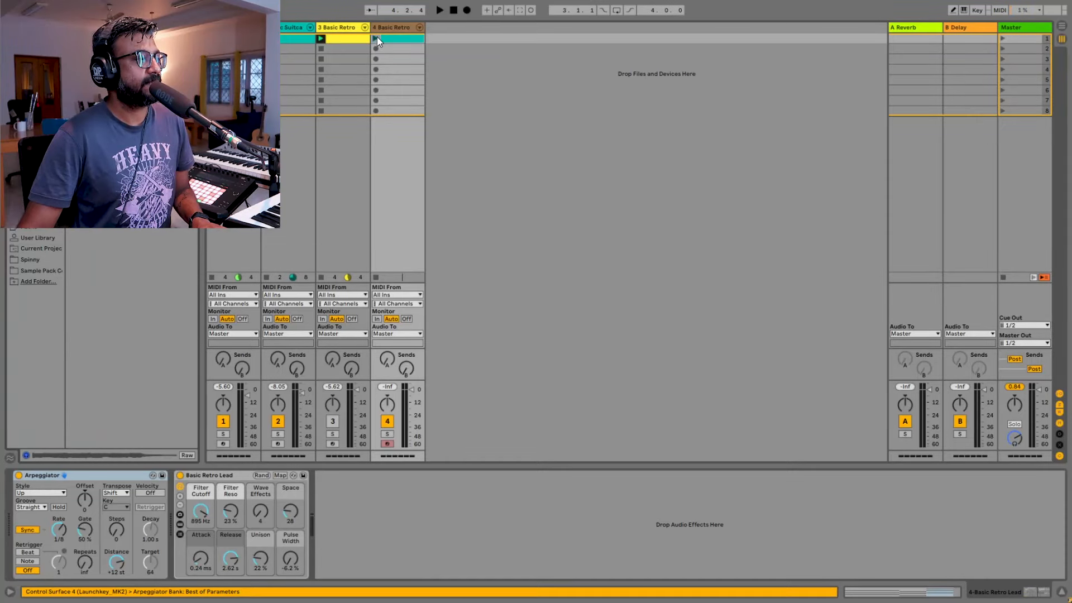
# Launch the copied chord clip on track 4, open its notes and listen to the arpeggiated chords with the beat.
pyautogui.click(376, 38)
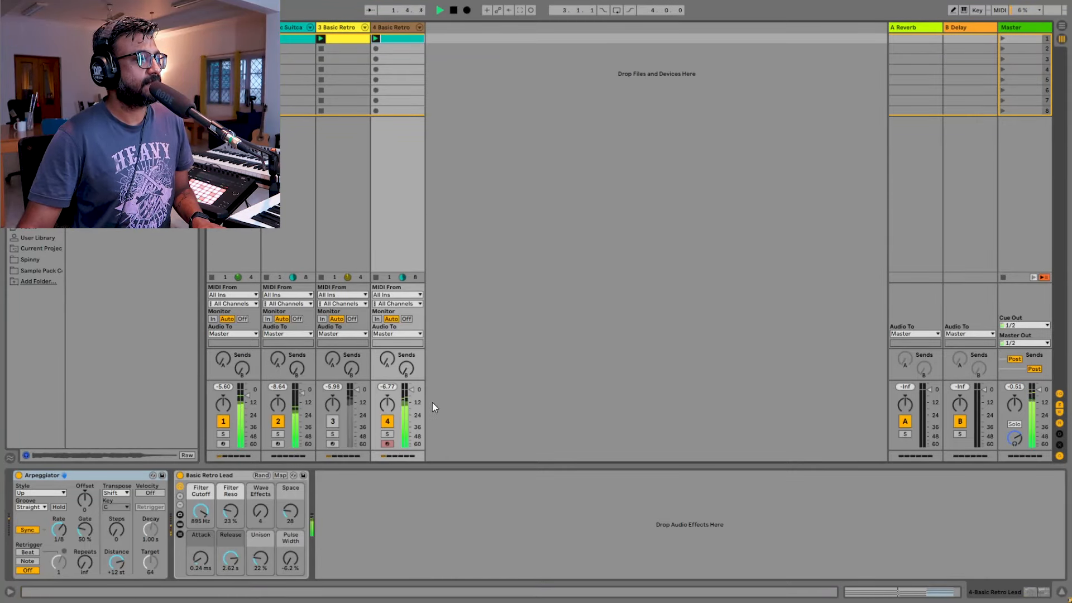
pyautogui.press('space')
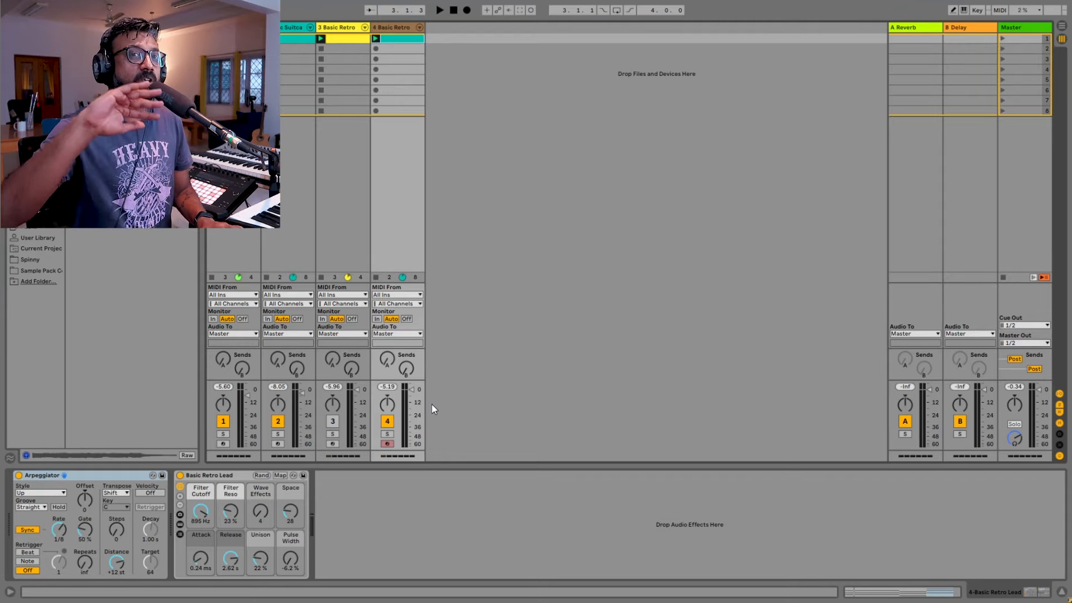
pyautogui.doubleClick(387, 38)
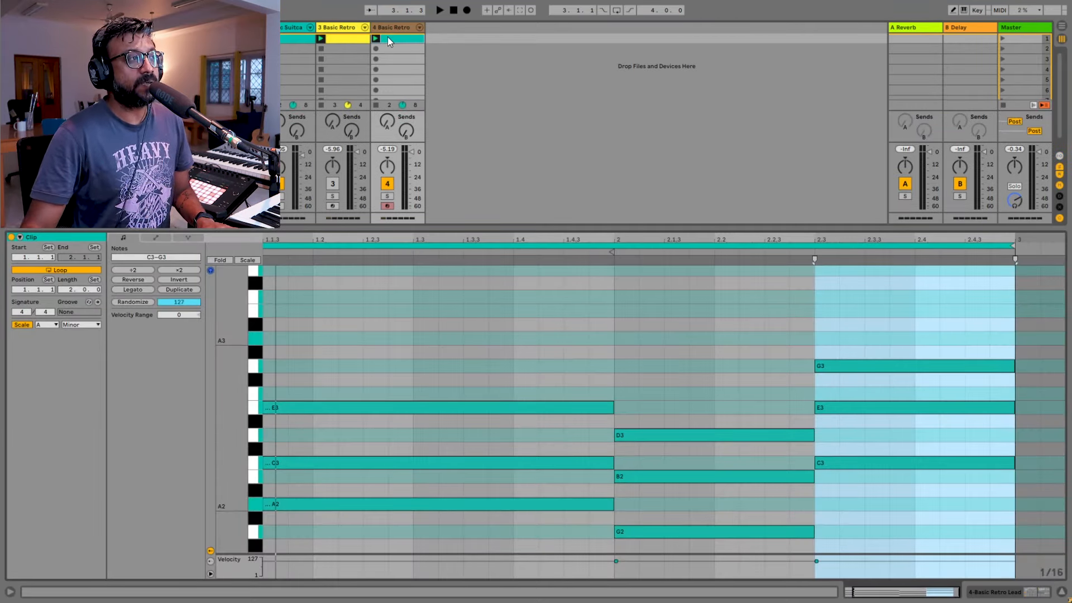
pyautogui.press('space')
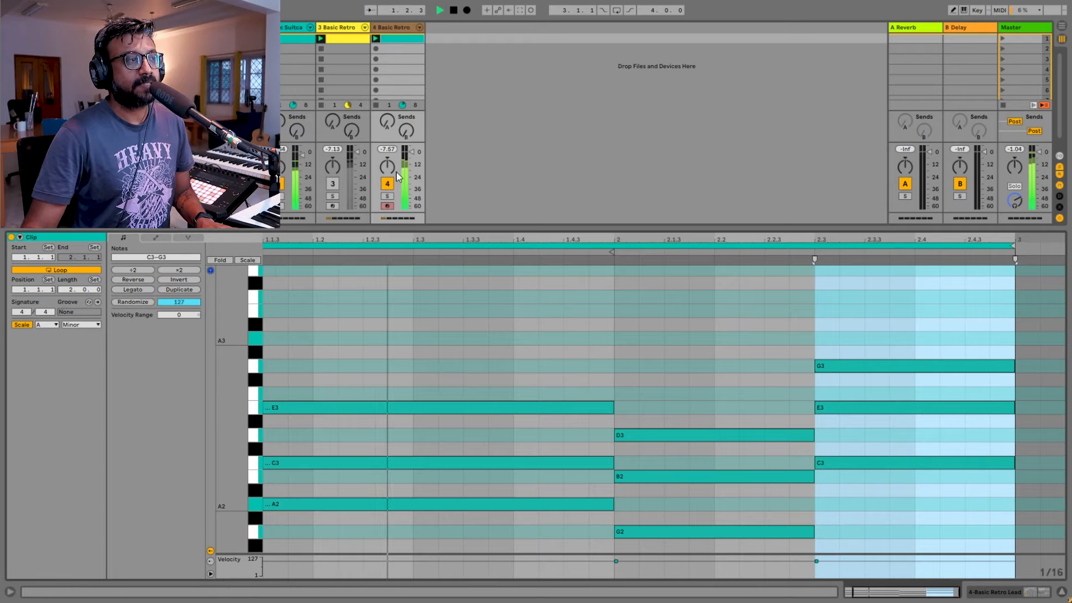
pyautogui.press('space')
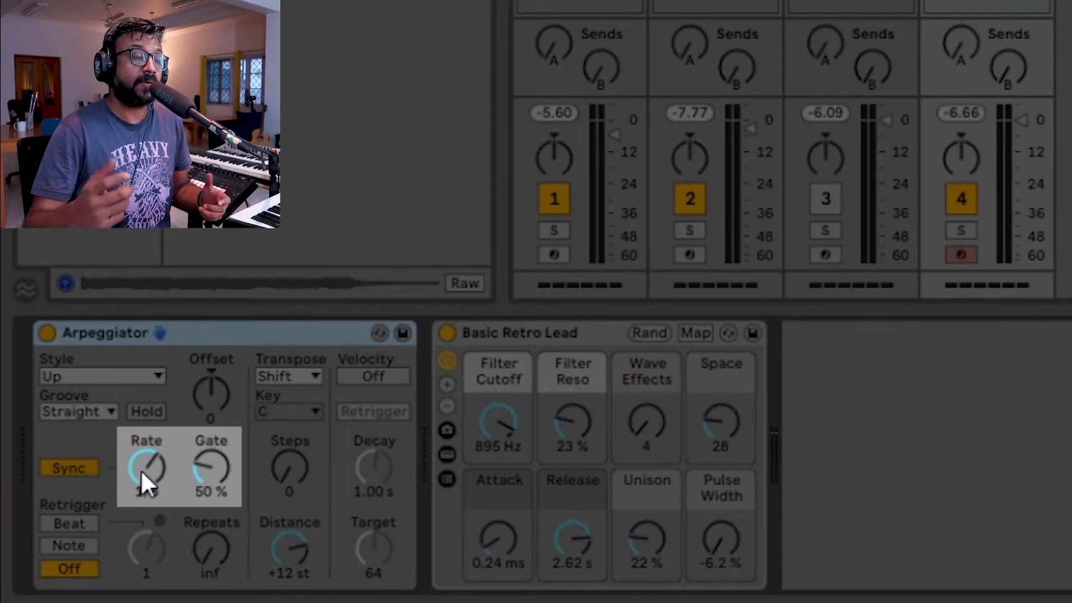
# Set the Arpeggiator's rate to 1/16 and its gate to 4 % while the beat plays.
pyautogui.press('space')
pyautogui.click(133, 471)
pyautogui.moveTo(133, 471); pyautogui.dragTo(133, 487)
pyautogui.click(206, 472)
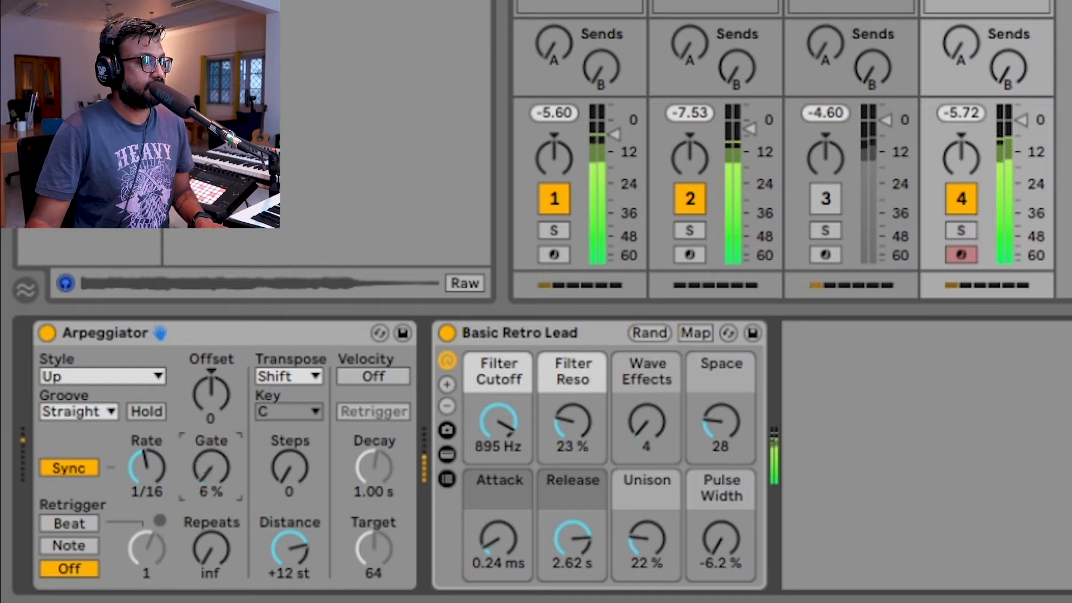
pyautogui.moveTo(206, 473); pyautogui.dragTo(206, 475)
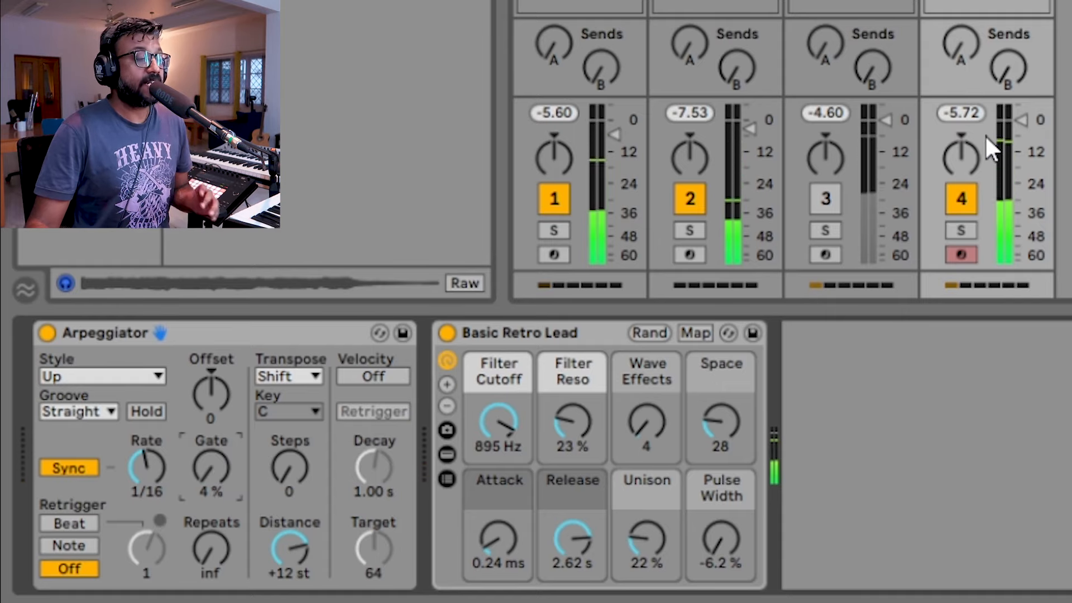
# Lower the arpeggiated lead track's volume and fine-tune it against the other tracks during playback.
pyautogui.moveTo(1025, 126); pyautogui.dragTo(1021, 137)
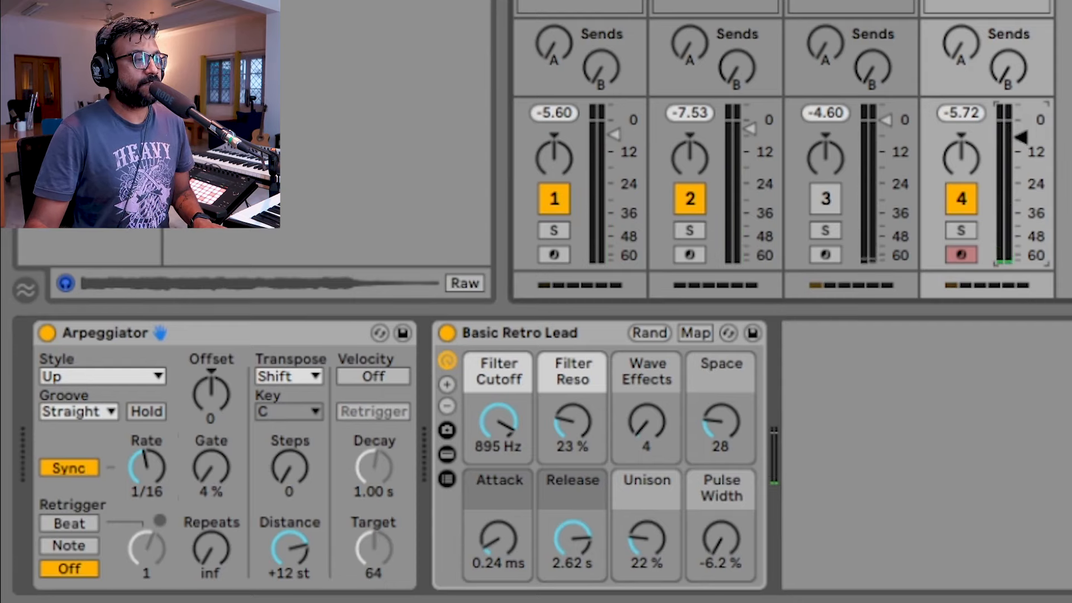
pyautogui.press('space')
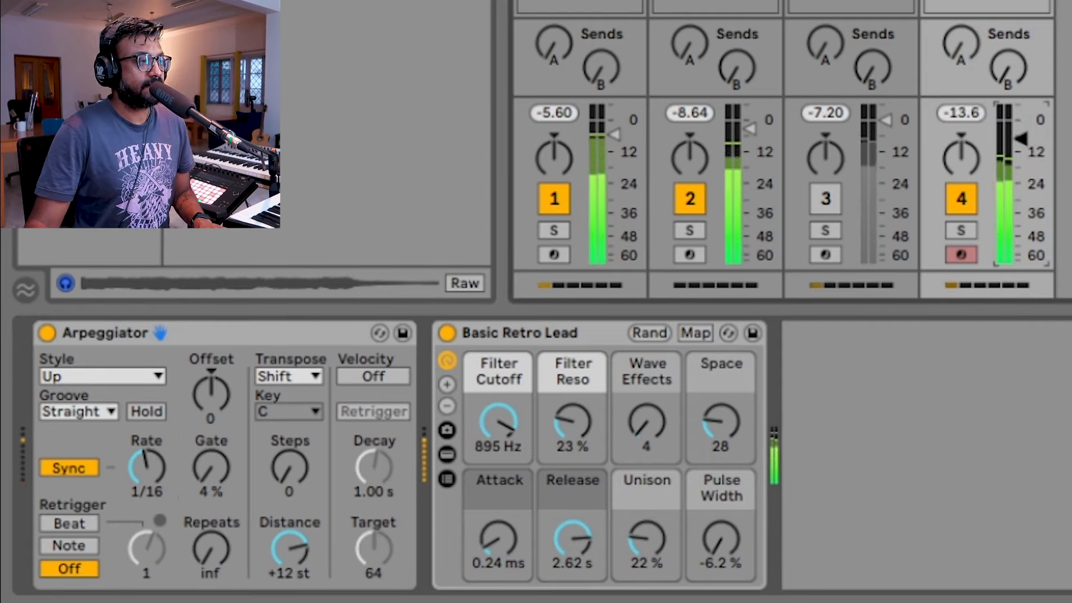
pyautogui.moveTo(1026, 136); pyautogui.dragTo(1025, 130)
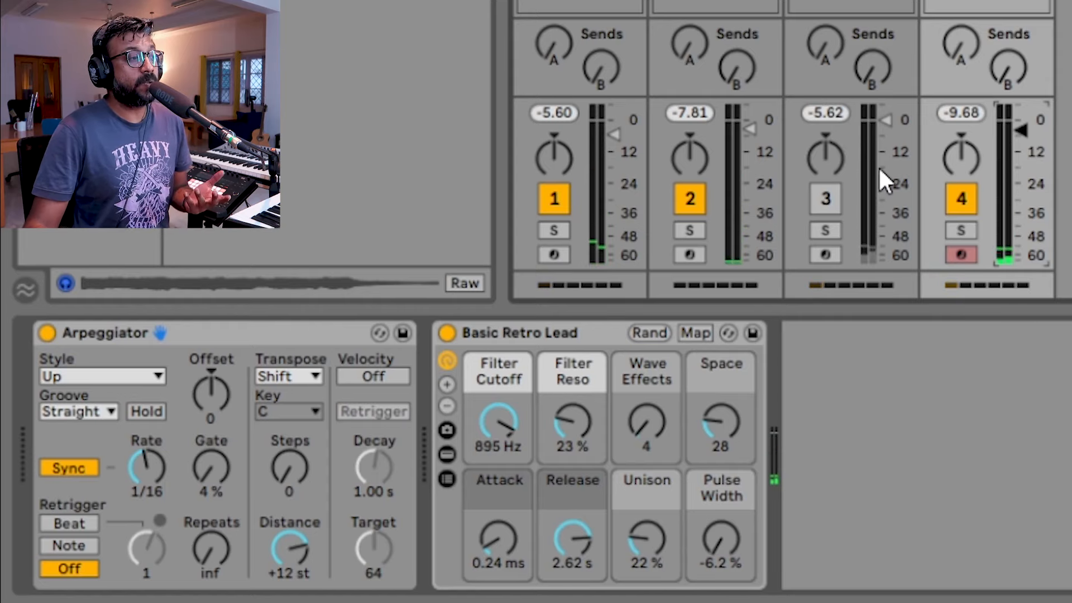
# Compare the beat with only the track 3 lead, with neither lead, and with only the arpeggiated track 4 active.
pyautogui.click(825, 201)
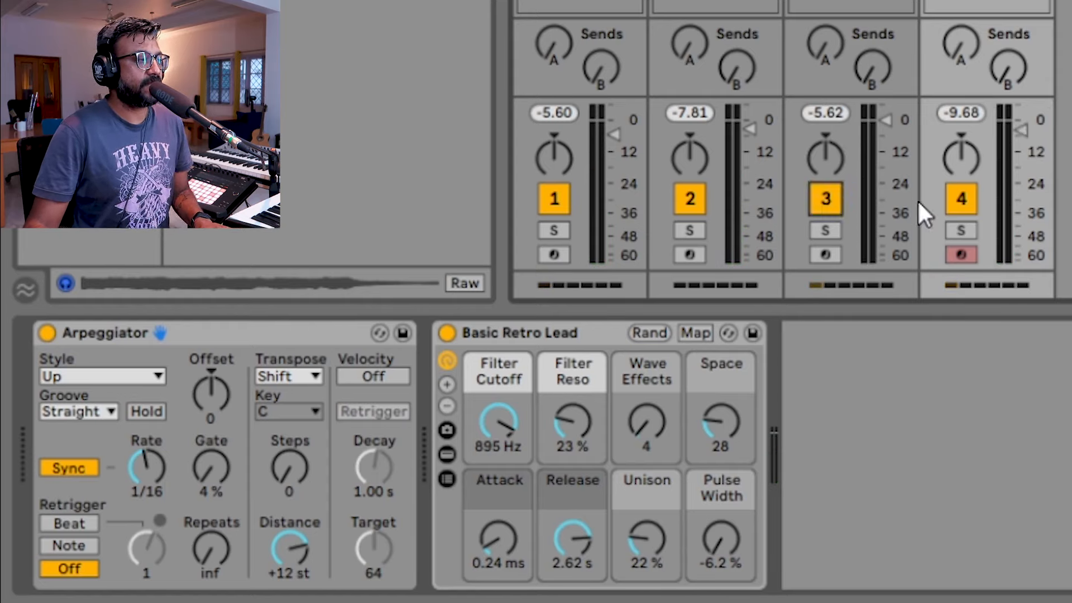
pyautogui.click(949, 201)
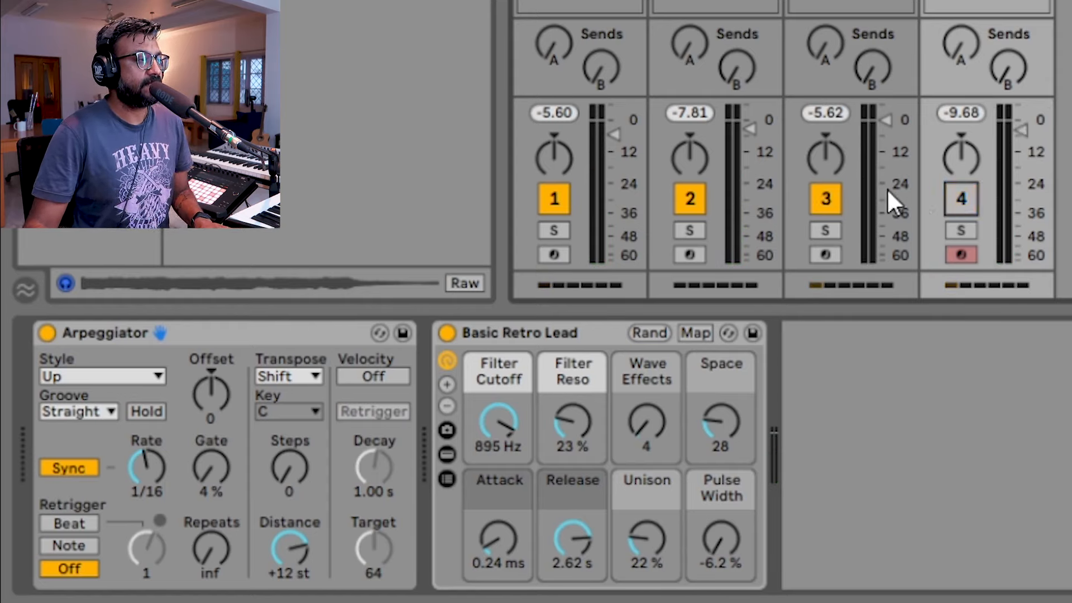
pyautogui.click(833, 194)
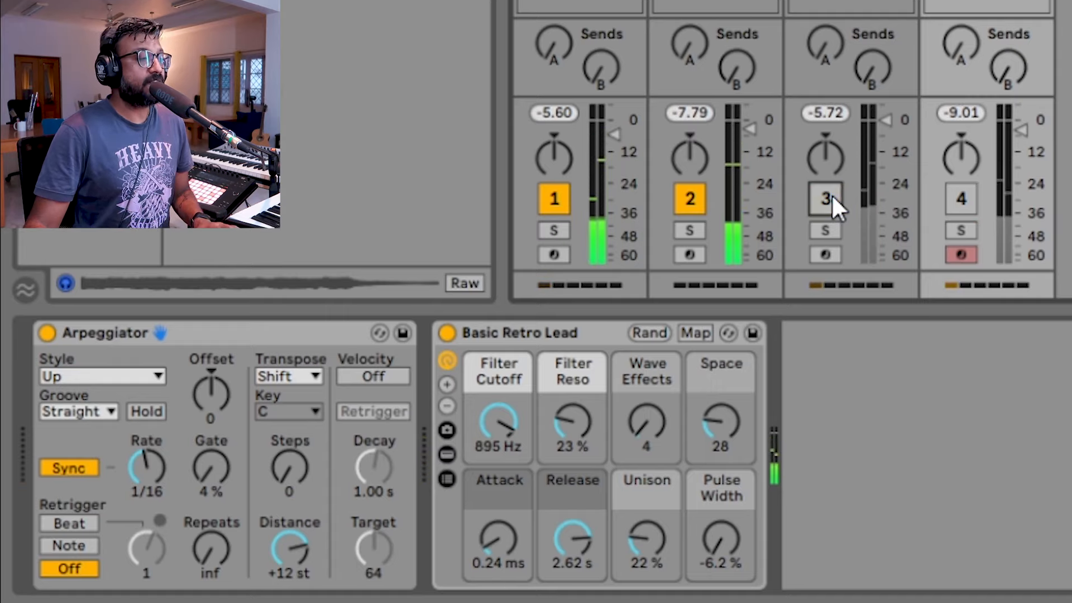
pyautogui.click(960, 195)
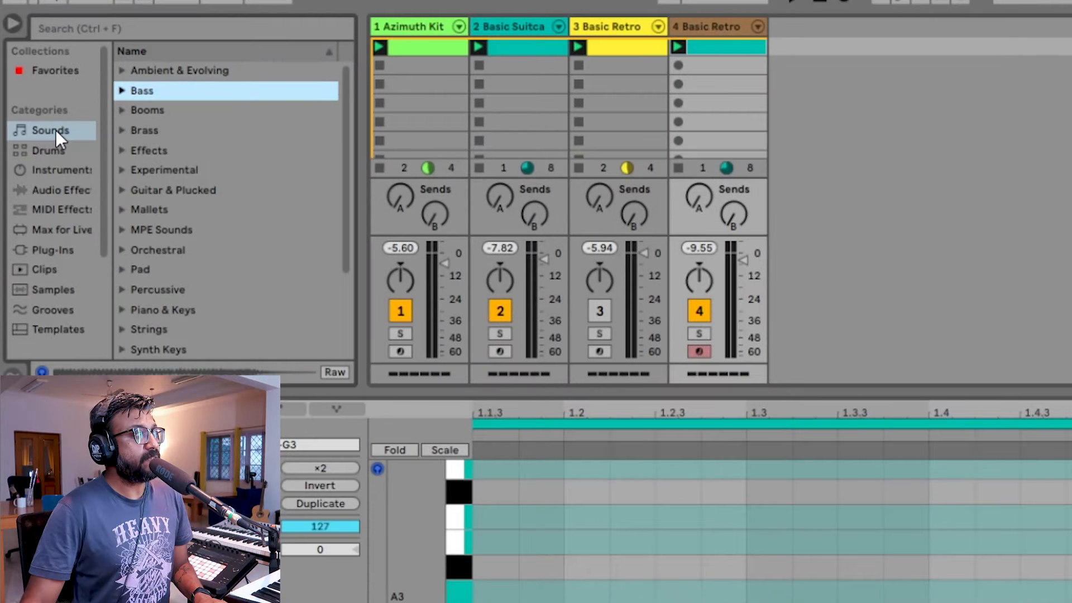
# Load Bass Bouncer.adg from the Bass sounds onto a new fifth track.
pyautogui.click(122, 89)
pyautogui.scroll(-5, 191, 182)
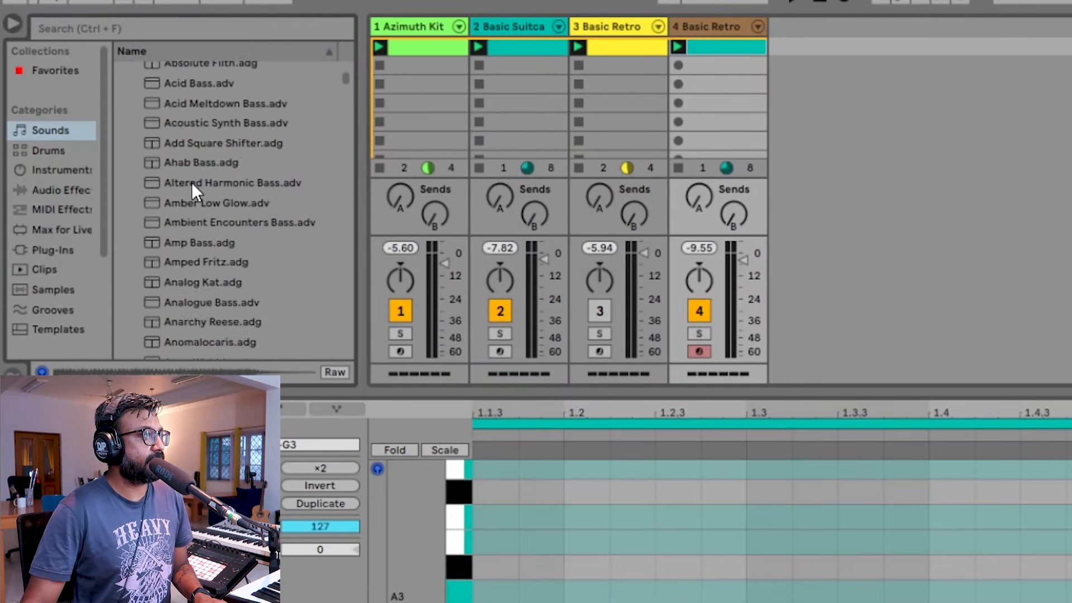
pyautogui.scroll(-6, 192, 184)
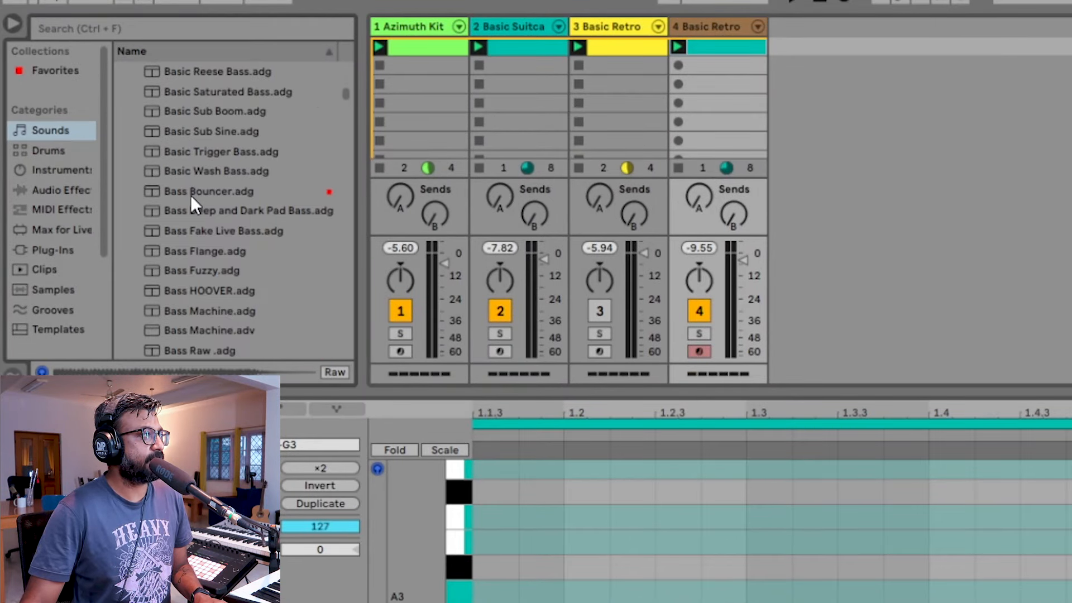
pyautogui.click(197, 195)
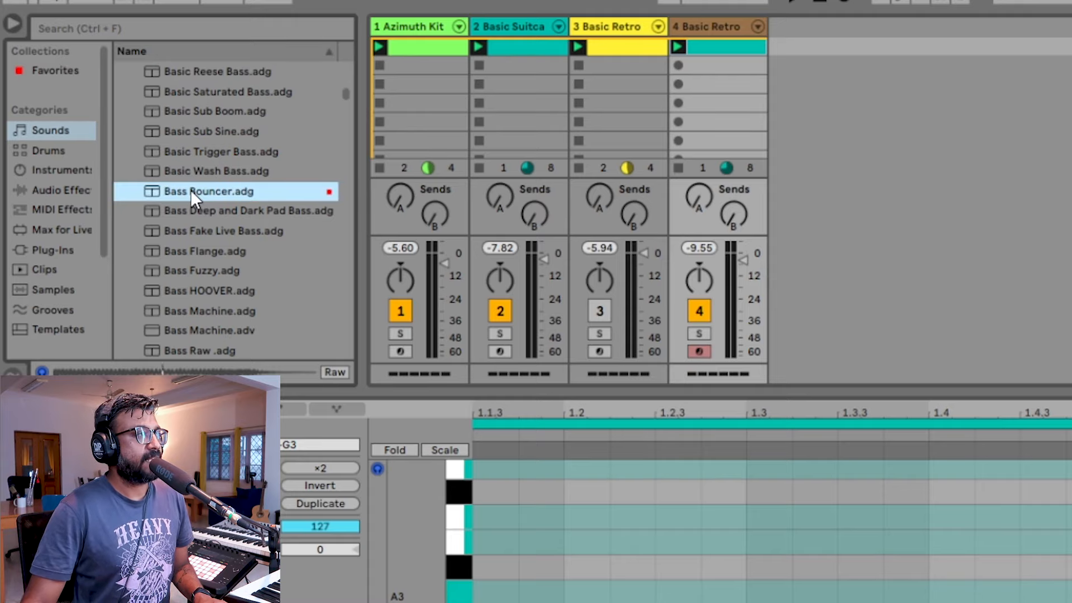
pyautogui.moveTo(201, 190); pyautogui.dragTo(813, 41)
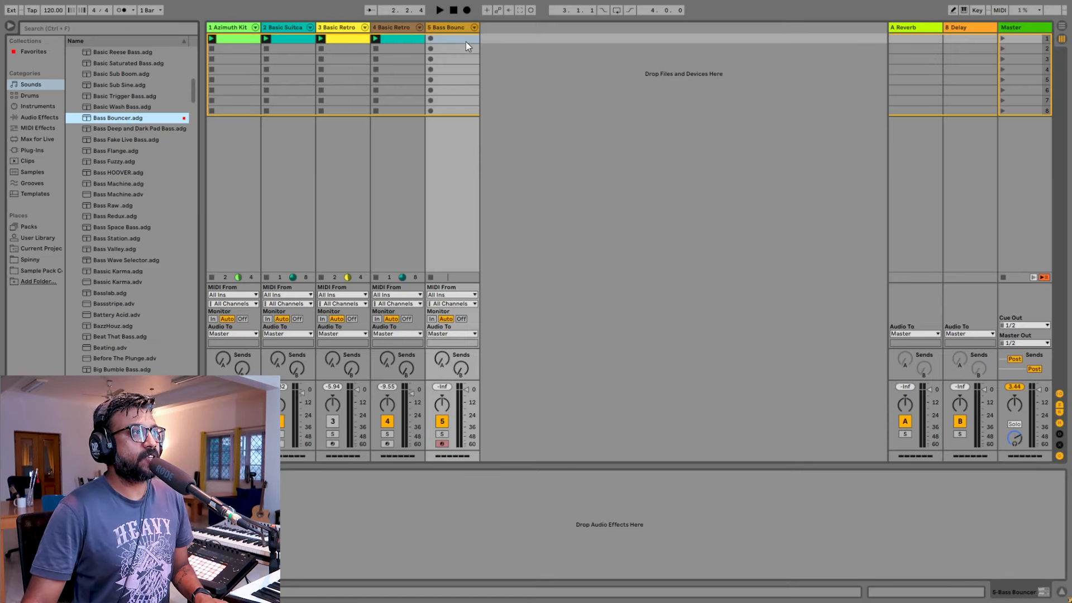
# Create an empty clip in the Bass Bouncer track's first slot and audition progressively lower pitches down to A1.
pyautogui.doubleClick(464, 42)
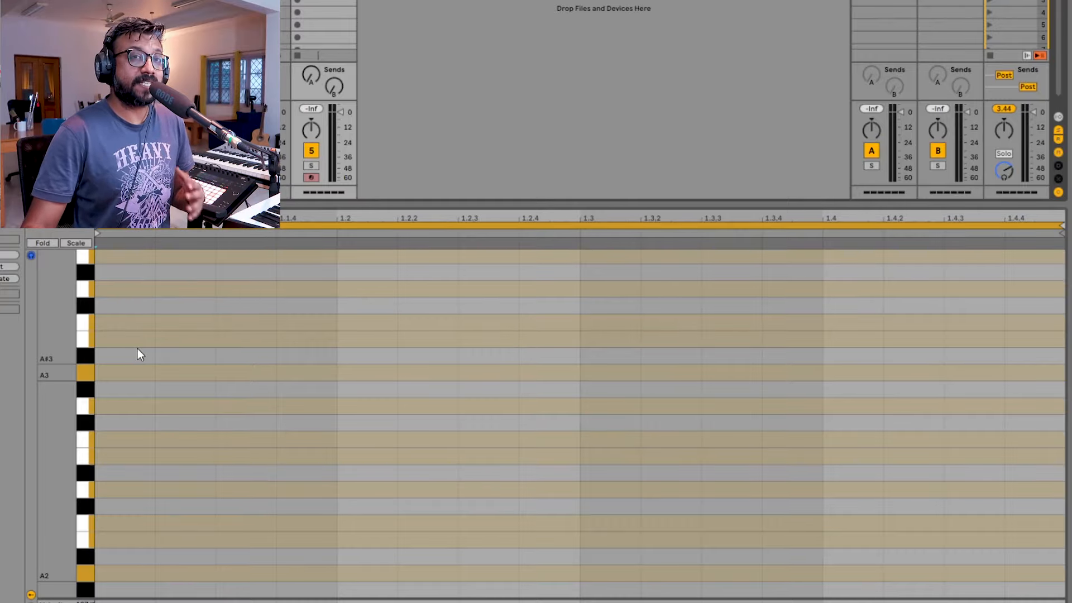
pyautogui.click(91, 379)
pyautogui.scroll(-5, 91, 379)
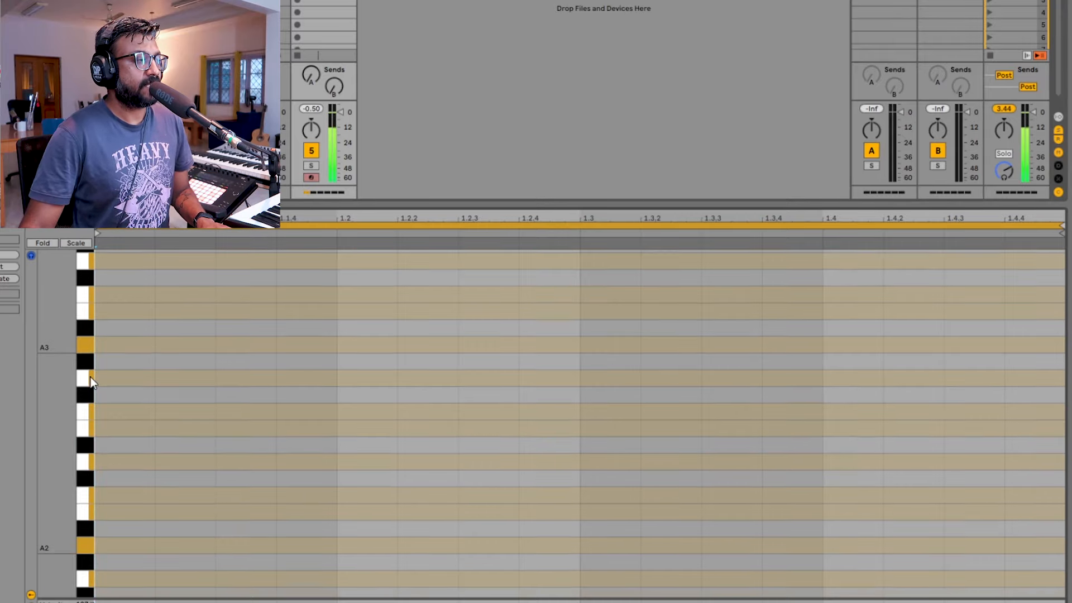
pyautogui.scroll(-2, 90, 379)
pyautogui.click(83, 423)
pyautogui.scroll(-5, 83, 422)
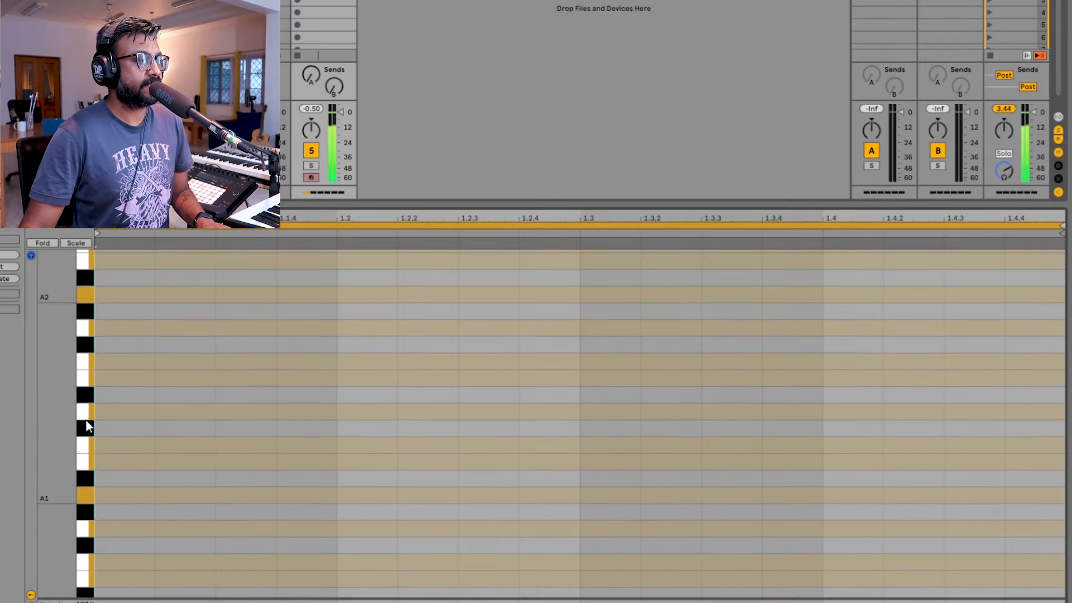
pyautogui.click(86, 500)
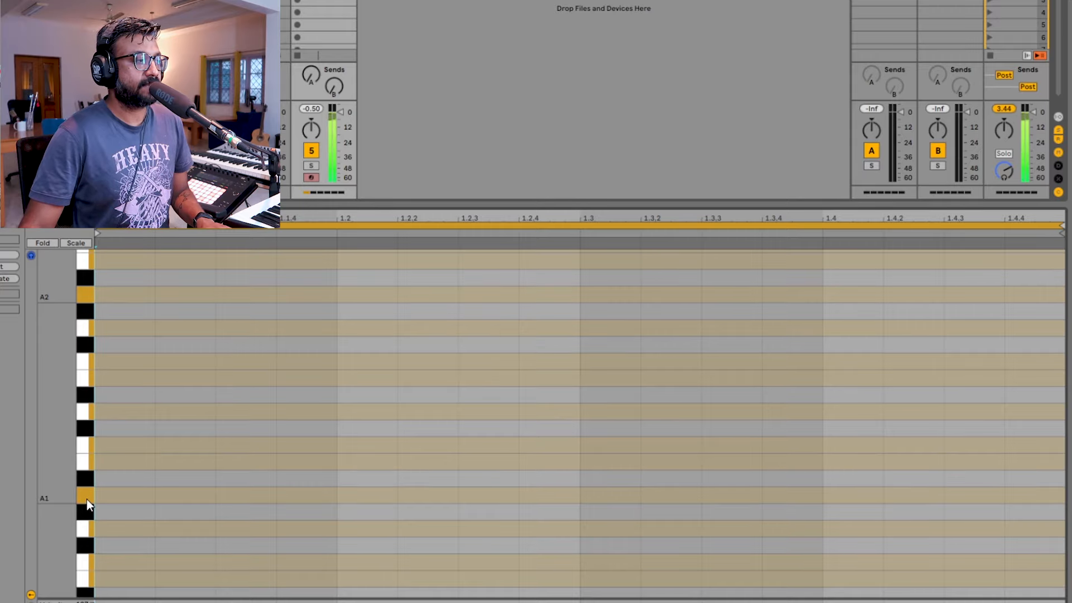
pyautogui.scroll(-5, 86, 499)
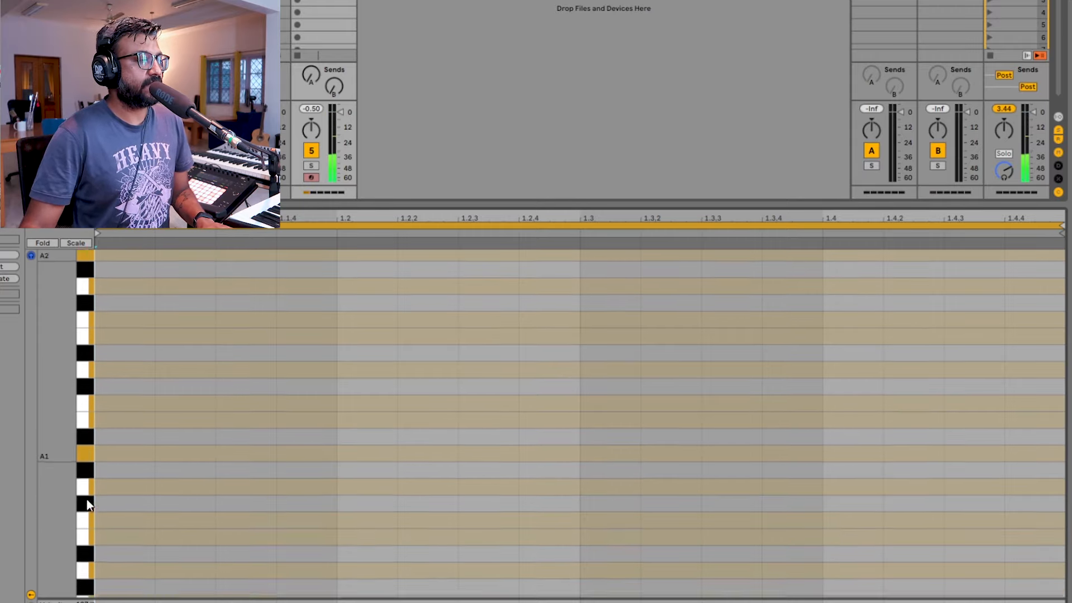
# Add three A1 notes to the bass clip at 1.1, 1.1.3 and 1.2, and play the beat to check them.
pyautogui.scroll(3, 86, 500)
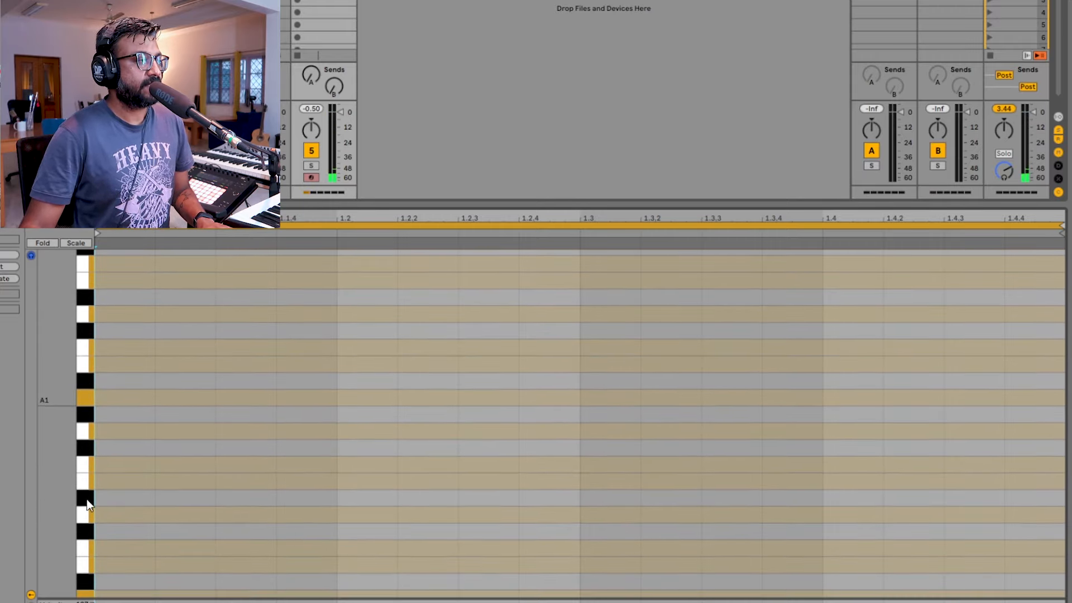
pyautogui.doubleClick(134, 398)
pyautogui.doubleClick(254, 398)
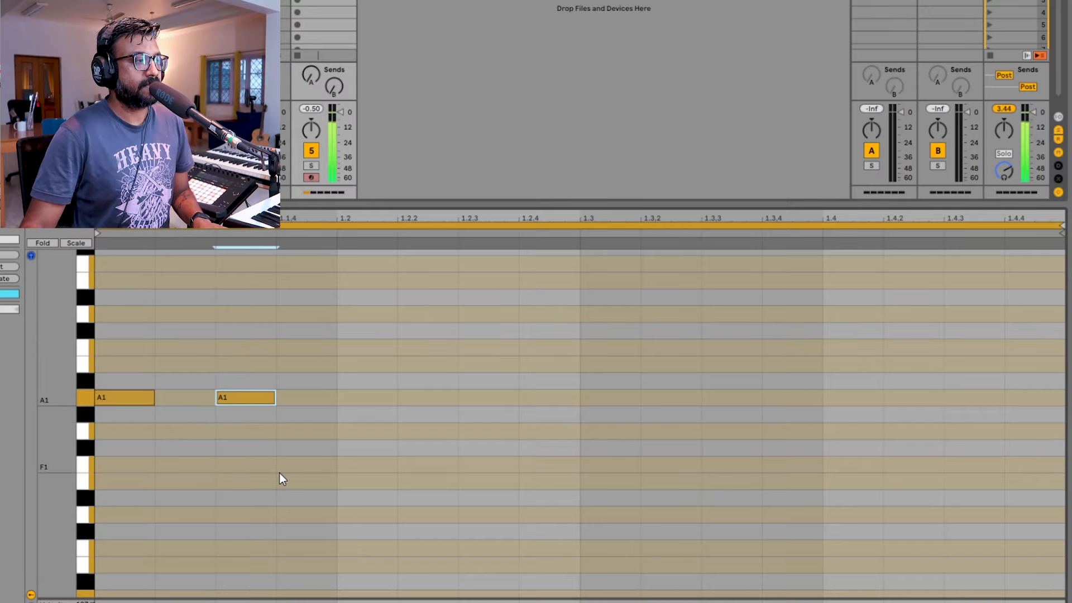
pyautogui.doubleClick(384, 398)
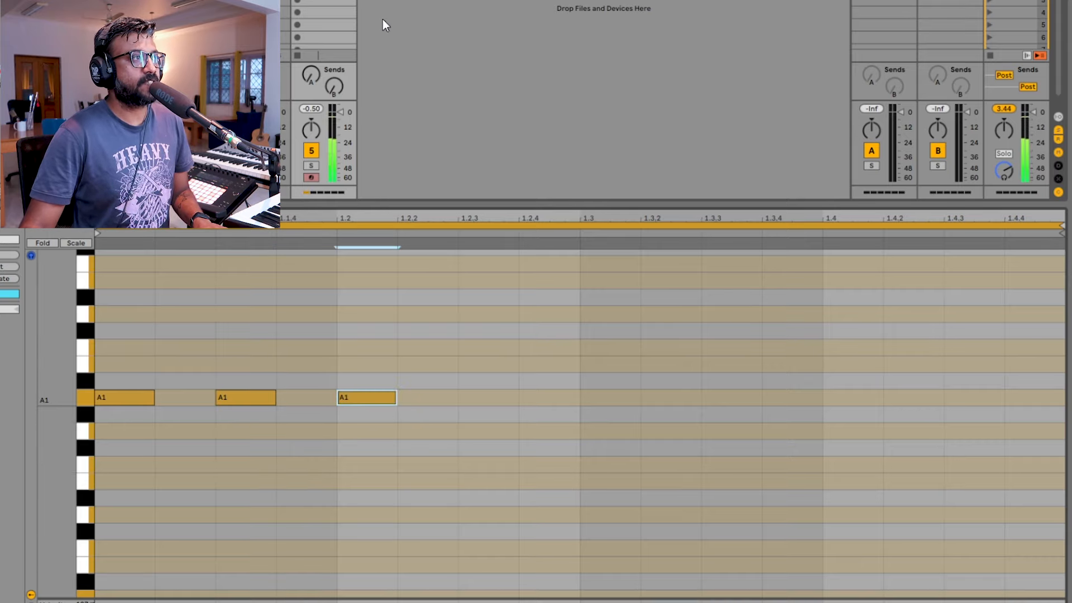
pyautogui.press('space')
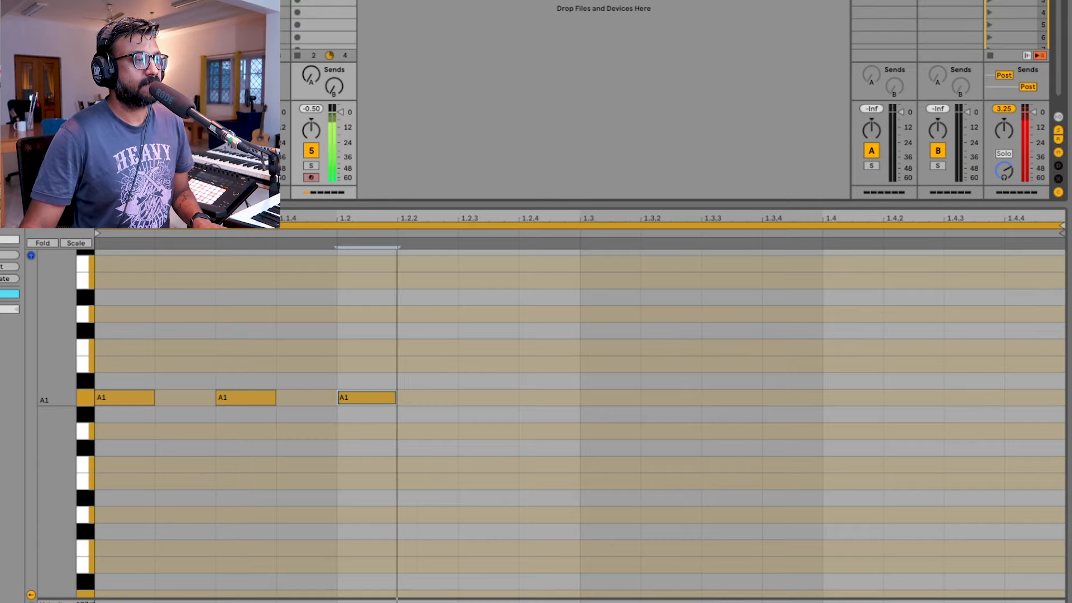
pyautogui.press('space')
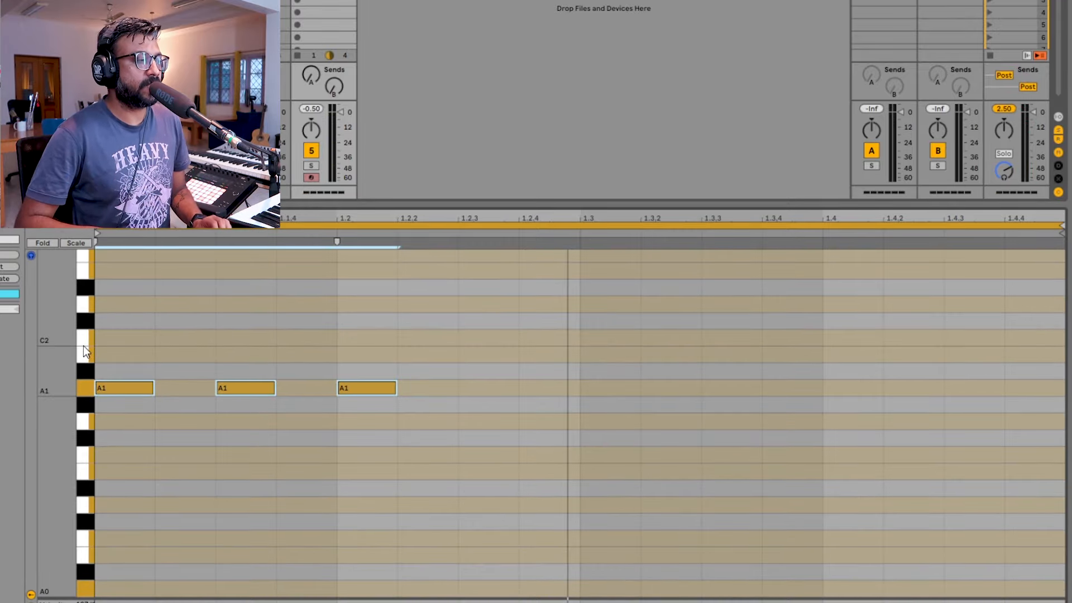
# Transpose the three bass notes down an octave to A0 and shift them one sixteenth later, checking each change in playback.
pyautogui.hotkey('shift', 'Down')
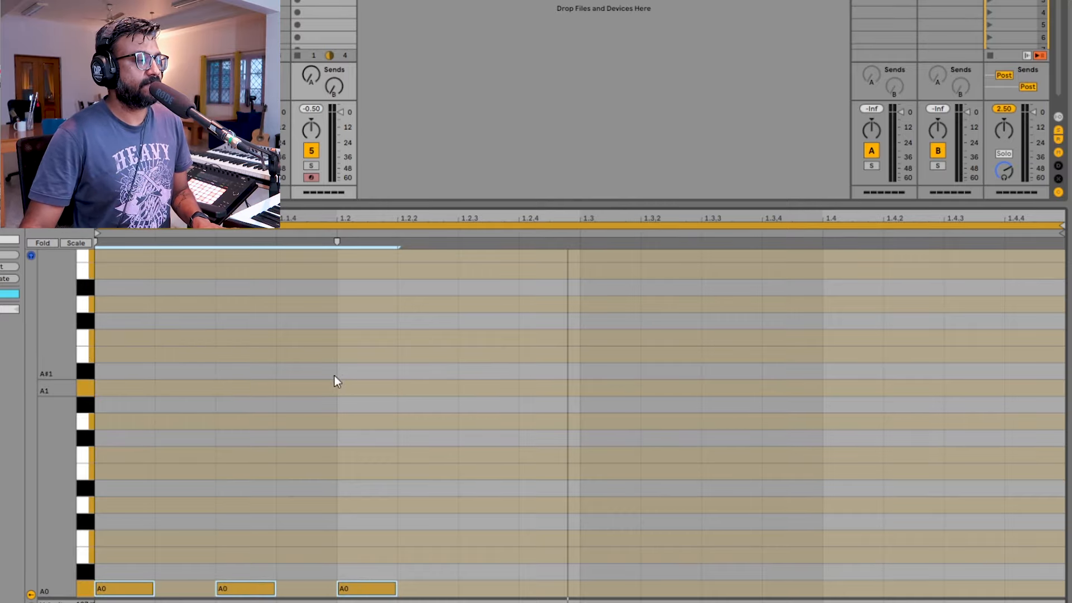
pyautogui.press('space')
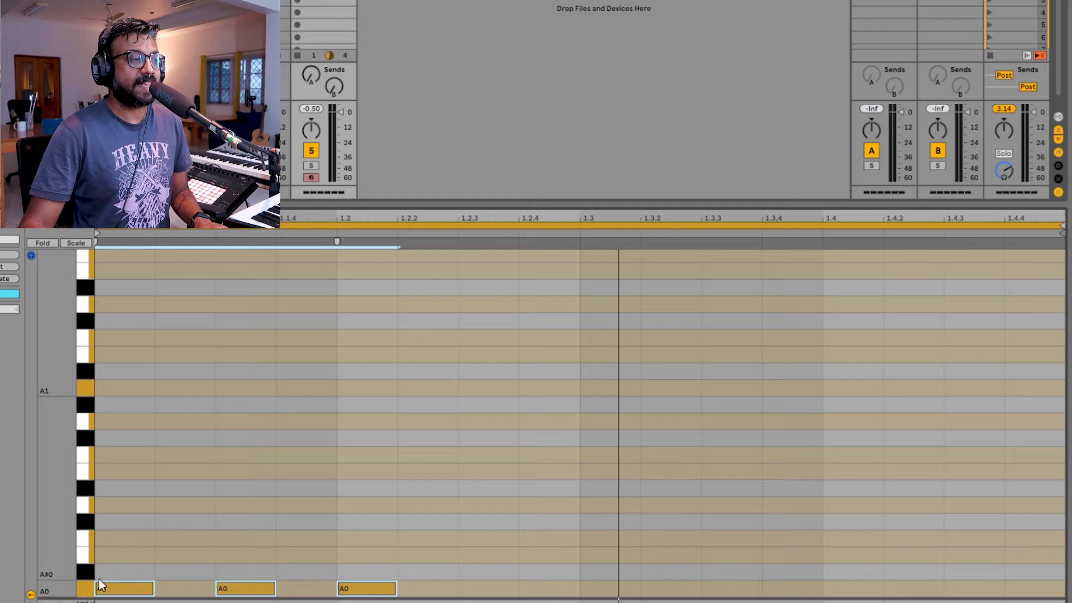
pyautogui.moveTo(127, 531); pyautogui.dragTo(399, 590)
pyautogui.moveTo(138, 591); pyautogui.dragTo(193, 595)
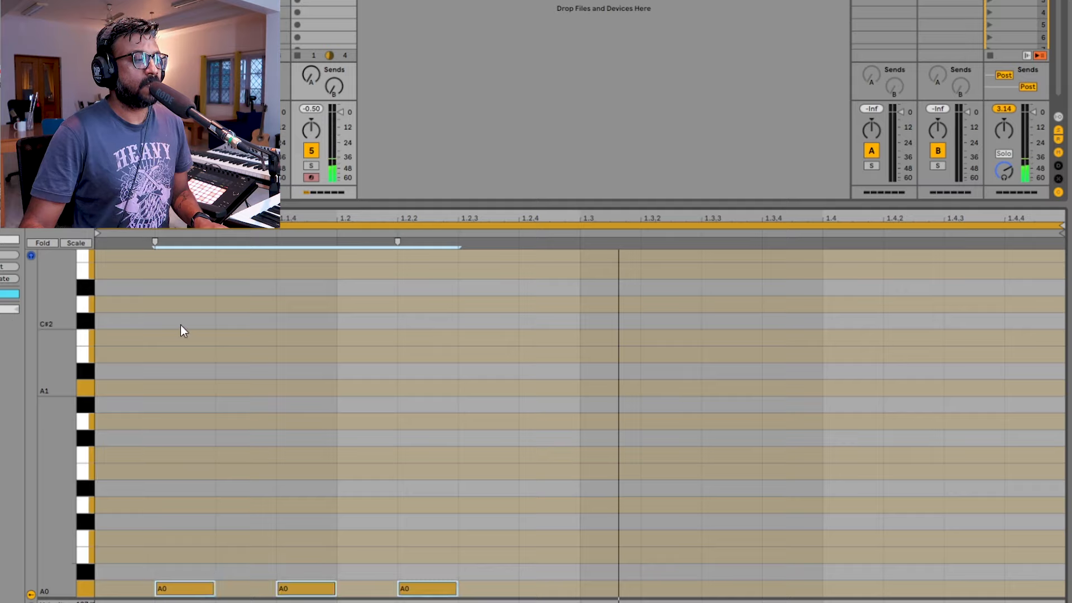
pyautogui.press('space')
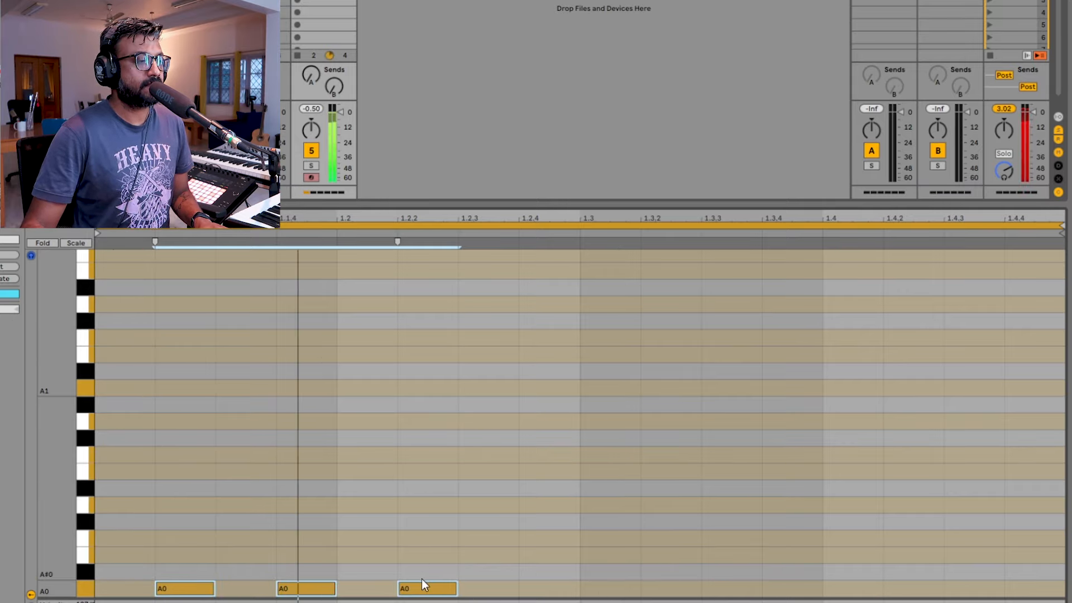
# Move the third A0 bass note to 1.2.4 and add further A0 notes at 1.3.4, 1.4.3 and 1.4.4.
pyautogui.click(428, 592)
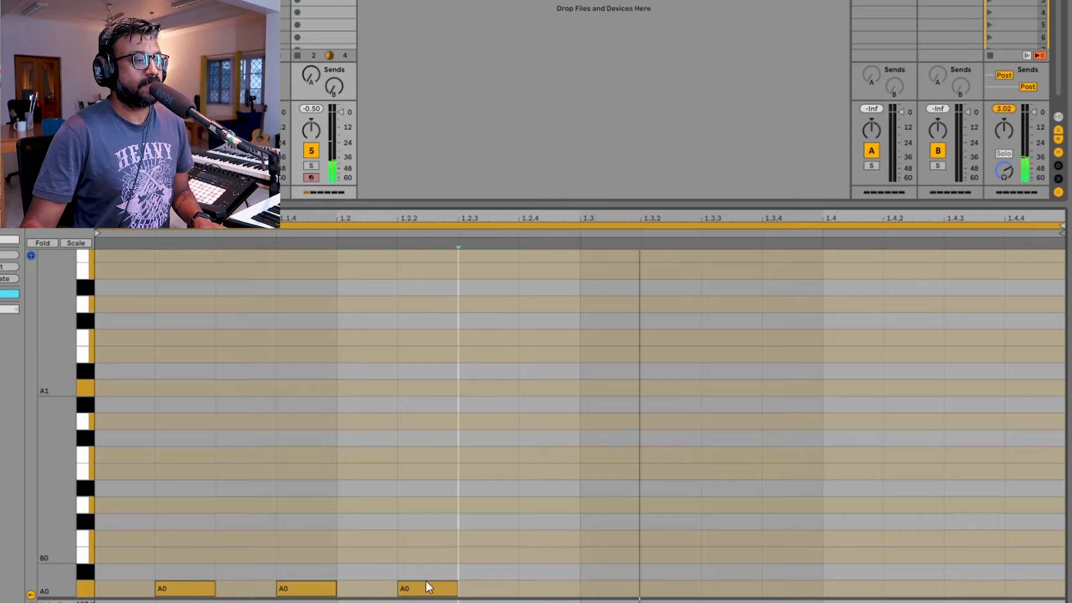
pyautogui.moveTo(425, 594); pyautogui.dragTo(546, 595)
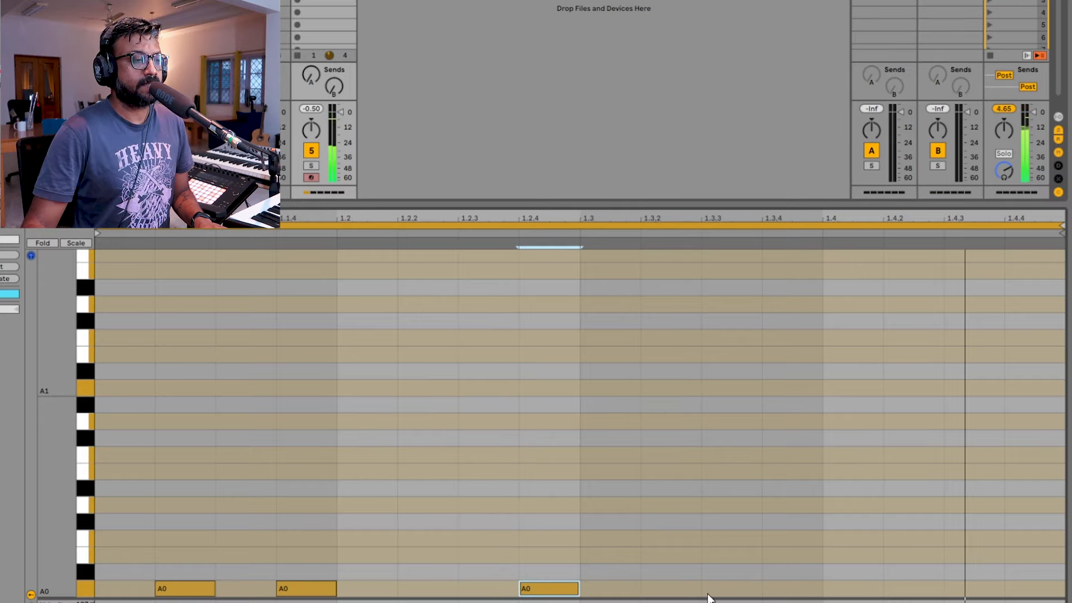
pyautogui.doubleClick(768, 589)
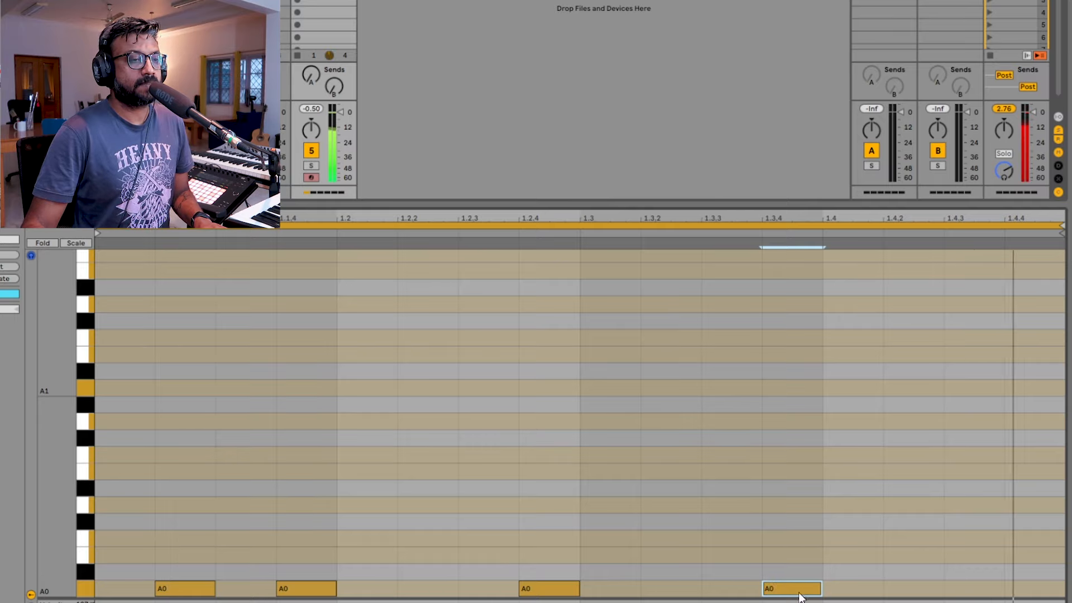
pyautogui.doubleClick(974, 591)
pyautogui.doubleClick(1042, 591)
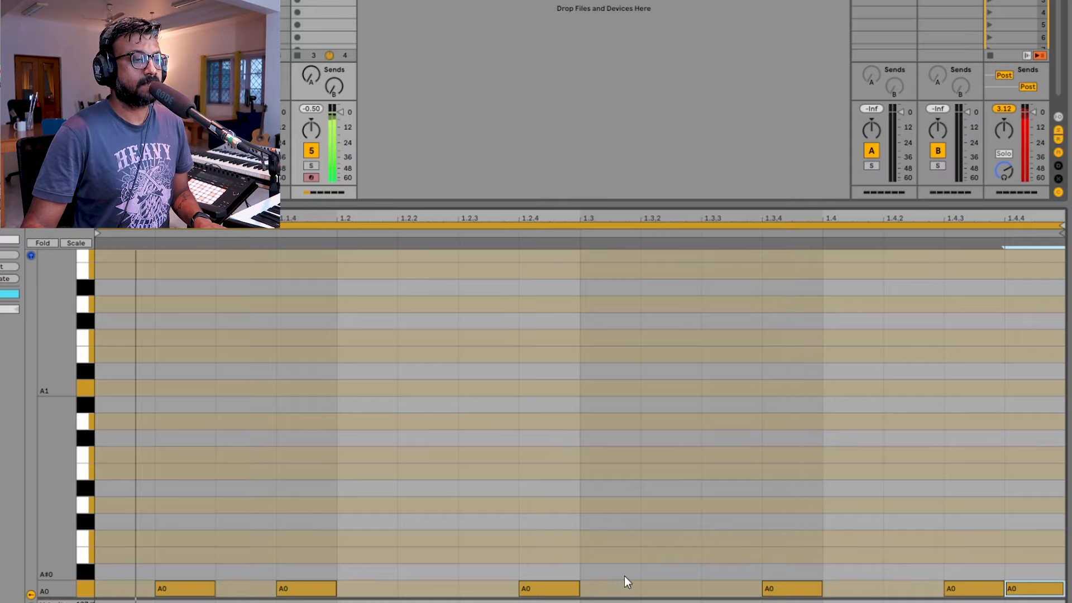
# Move the A0 notes at 1.3.4 and 1.2.4 to 1.3.3 and 1.3, and remove the one at 1.4.4.
pyautogui.moveTo(771, 589); pyautogui.dragTo(723, 592)
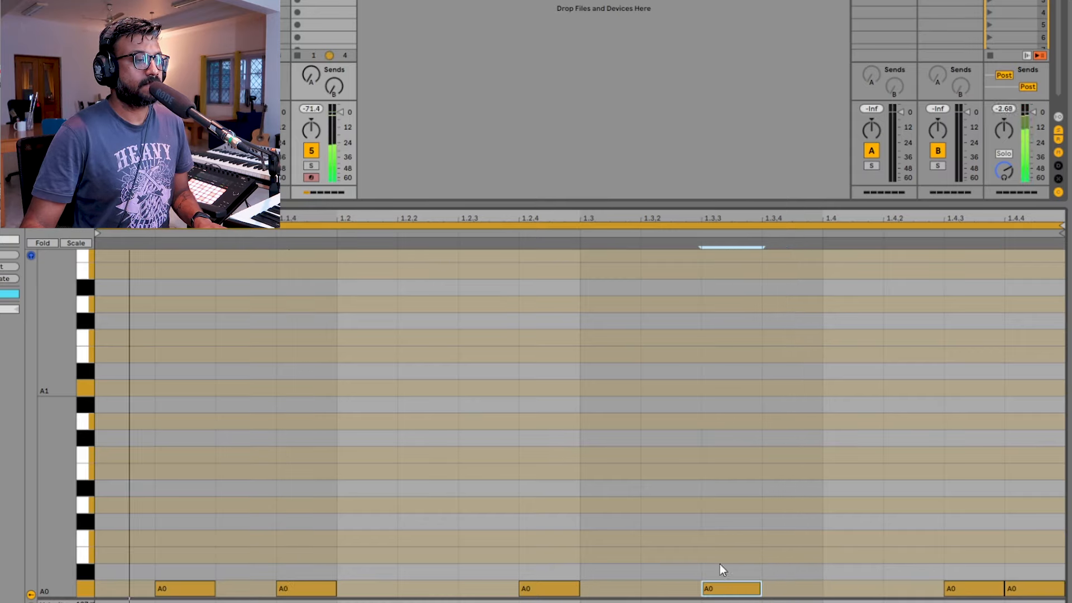
pyautogui.moveTo(545, 591); pyautogui.dragTo(625, 592)
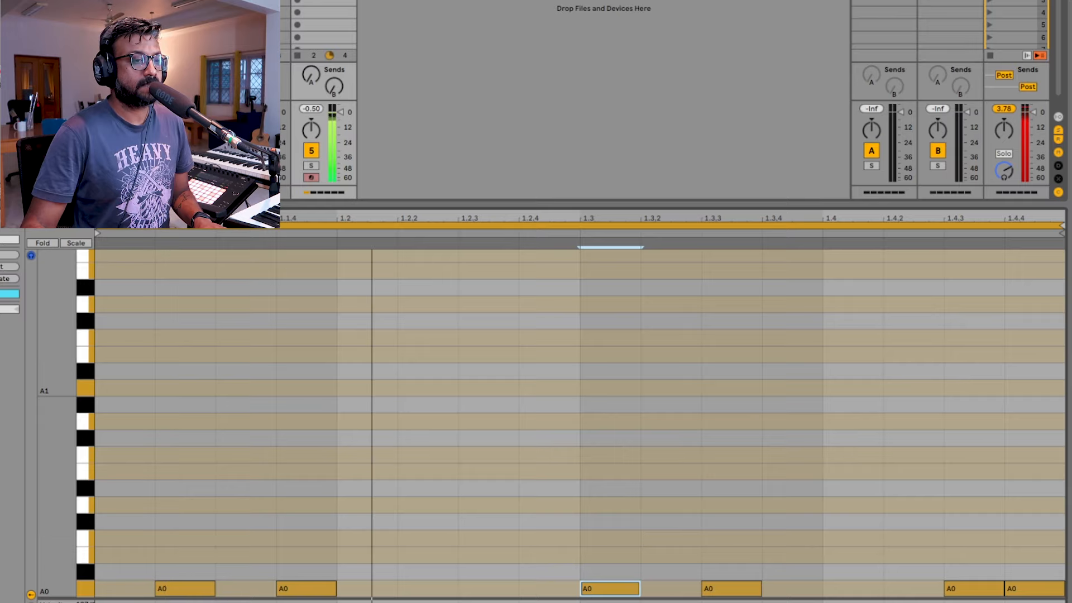
pyautogui.click(998, 595)
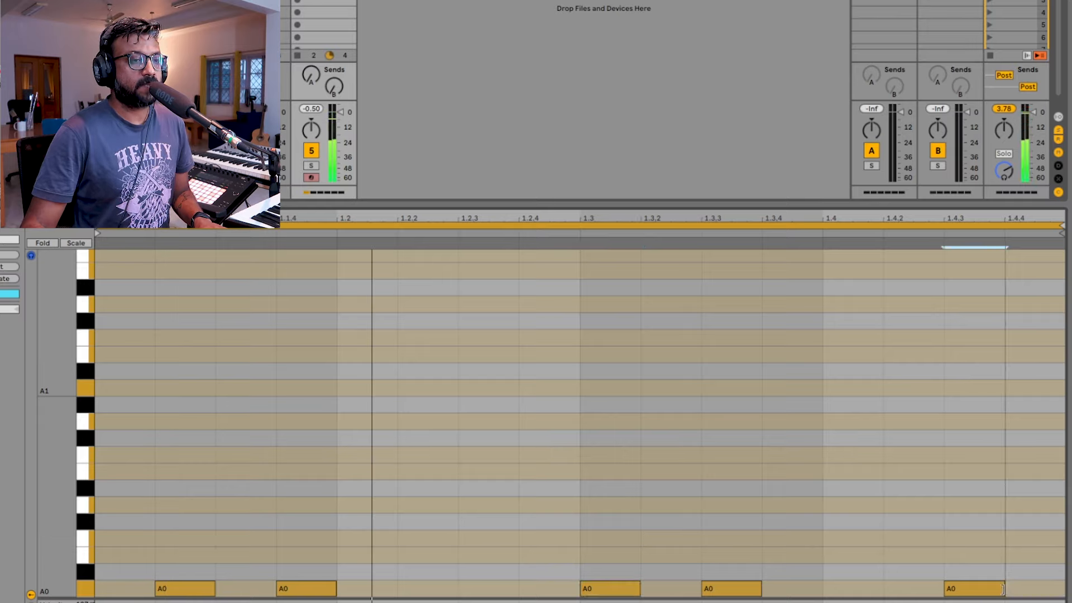